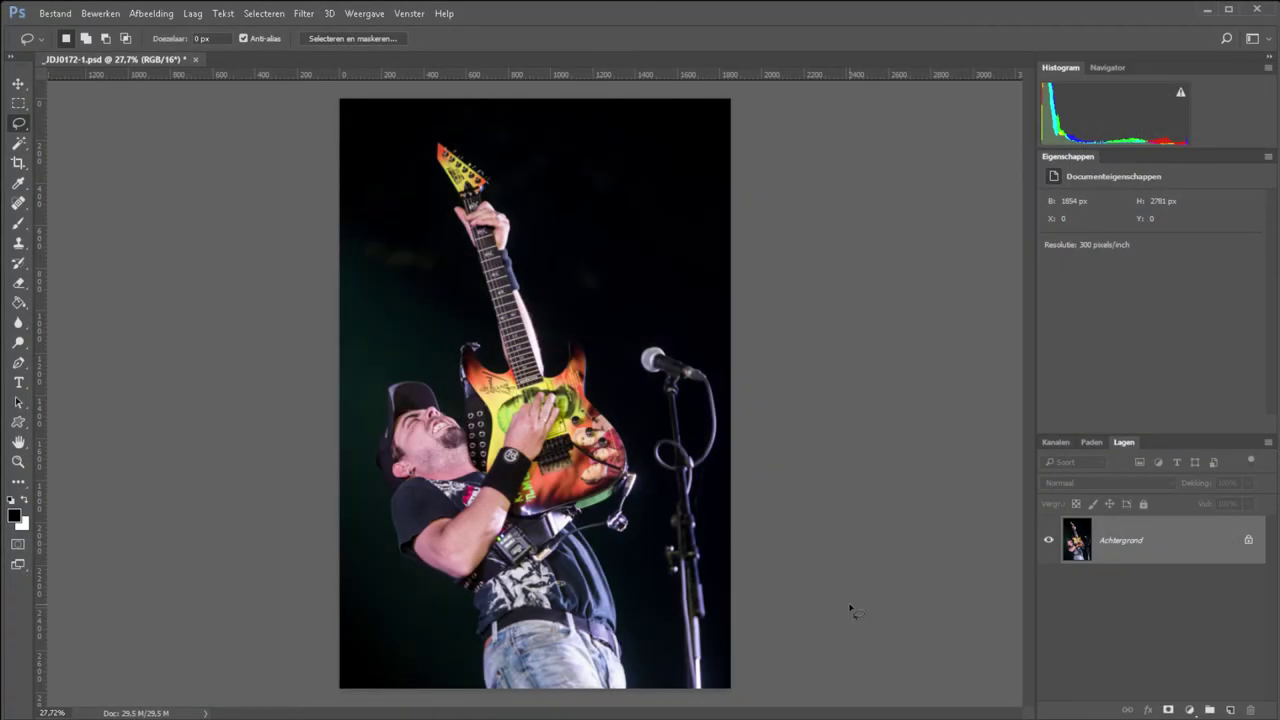
Zoom in on the guitarist's ear and shoulder to inspect noise, then fit the photo back on screen.
{"action": "key", "text": "z"}
{"action": "mouse_move", "coordinate": [341, 366]}
{"action": "left_mouse_down"}
{"action": "mouse_move", "coordinate": [452, 537]}
{"action": "mouse_move", "coordinate": [443, 531]}
{"action": "left_mouse_up"}
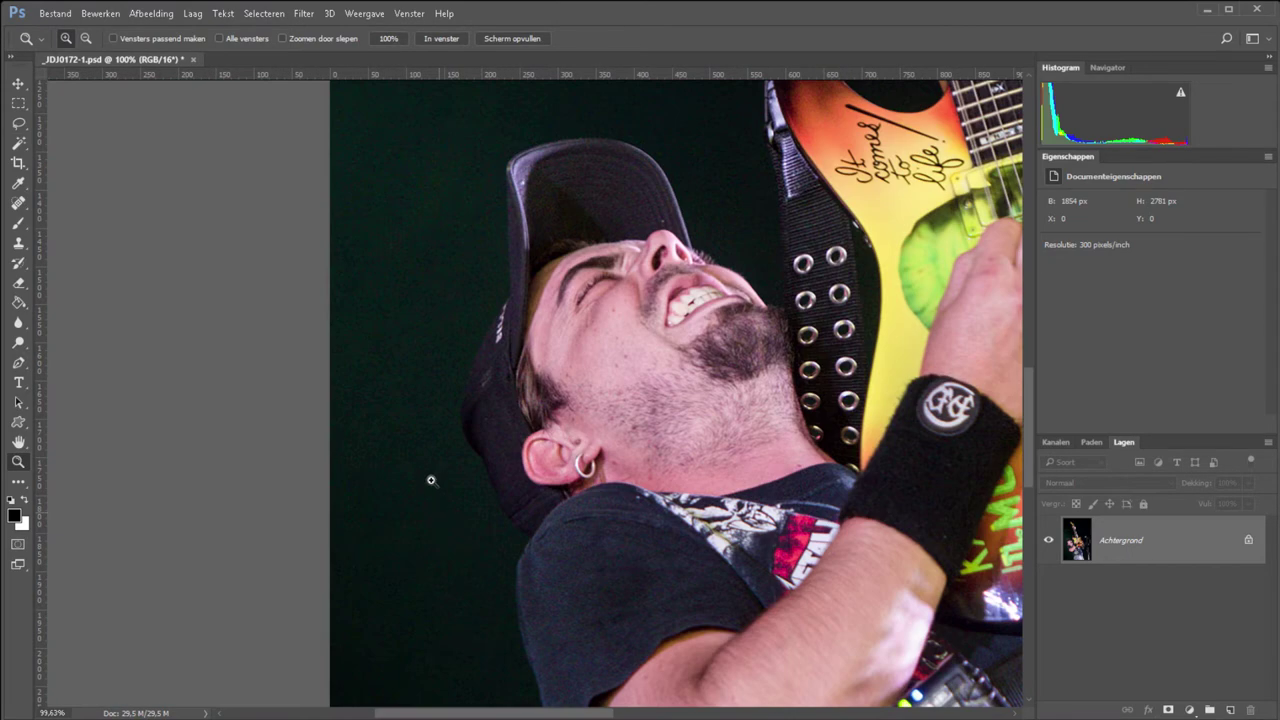
{"action": "left_click", "coordinate": [468, 578]}
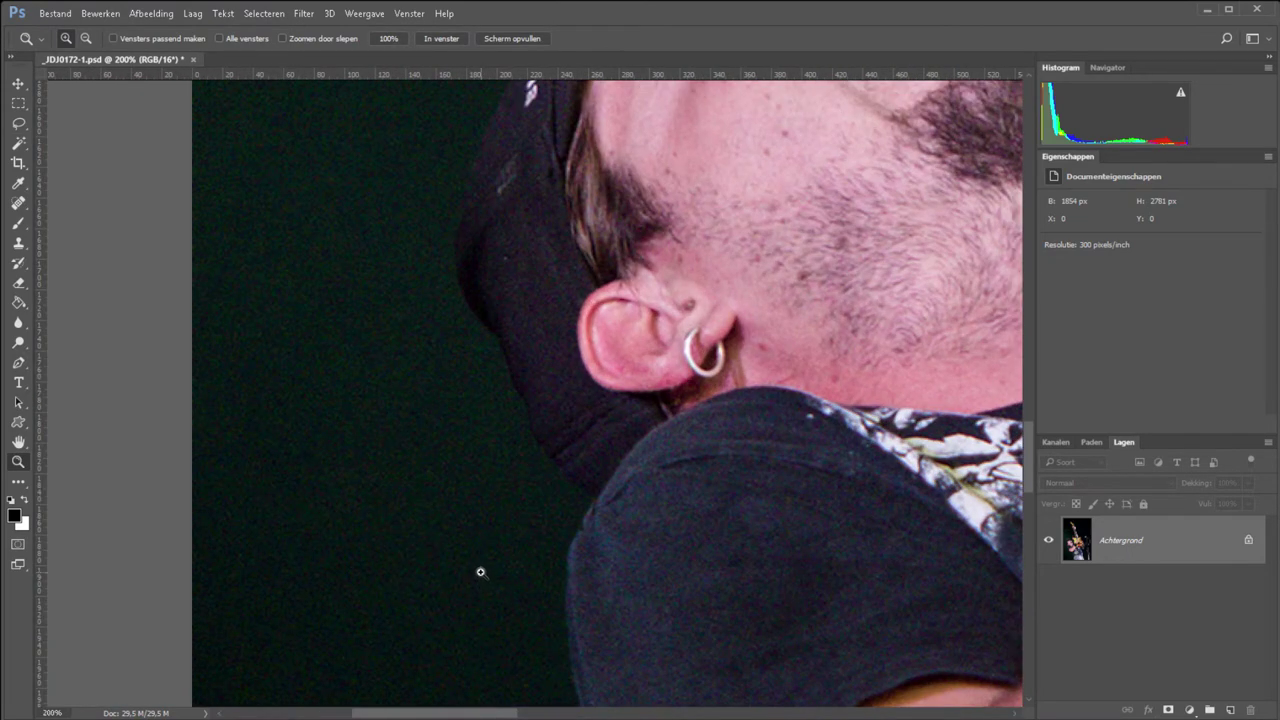
{"action": "left_click", "coordinate": [481, 573]}
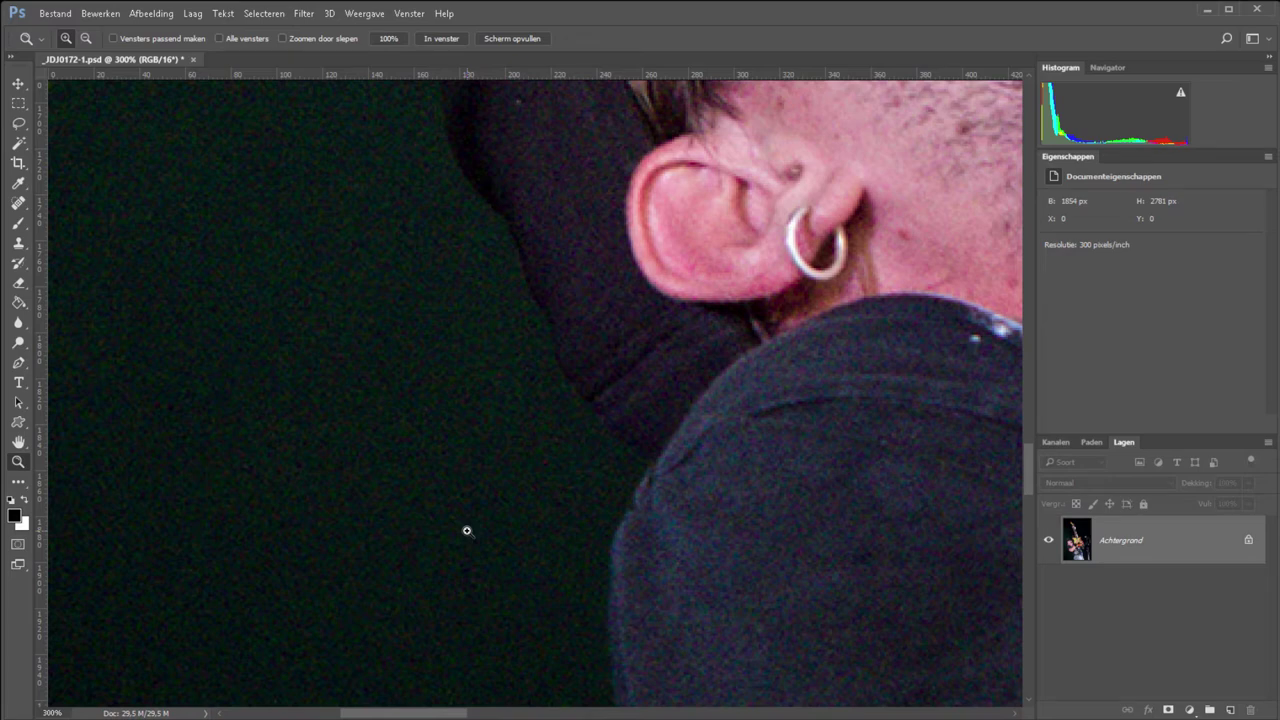
{"action": "key", "text": "ctrl+0"}
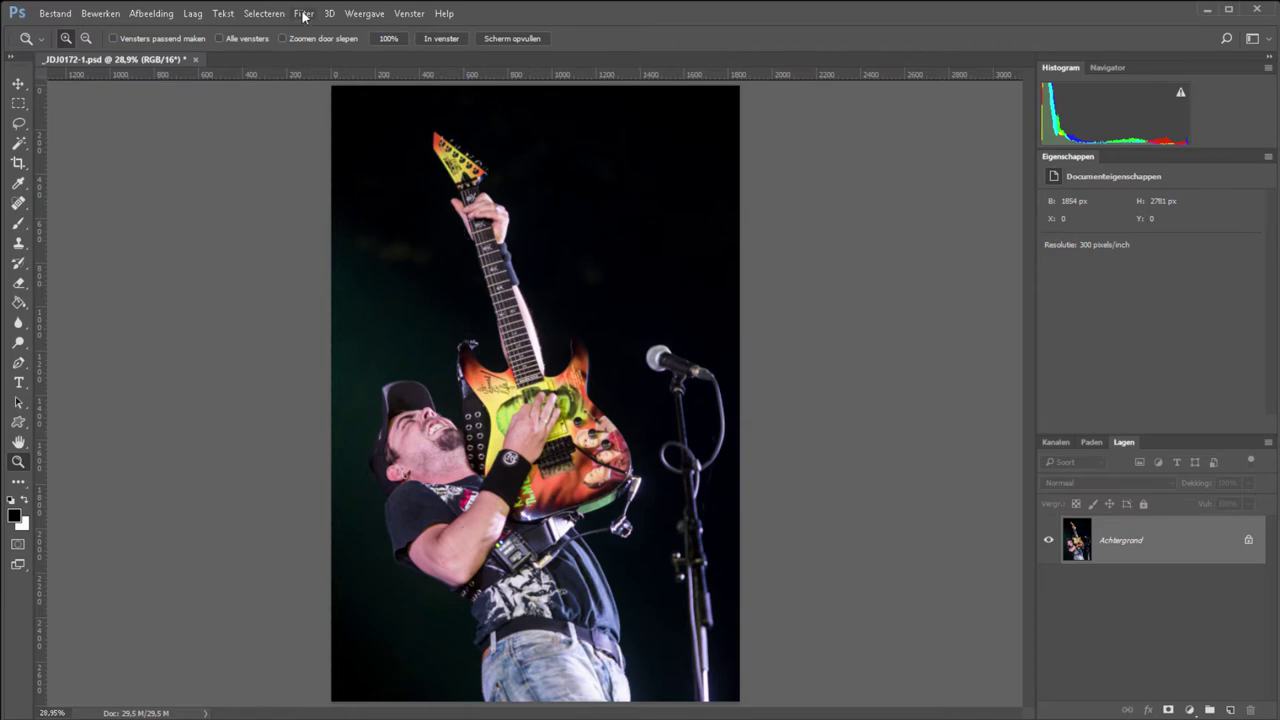
Run Nik Dfine 2 in single-image view with the Automatisch profile to create a Dfine 2 layer.
{"action": "left_click", "coordinate": [303, 14]}
{"action": "mouse_move", "coordinate": [331, 334]}
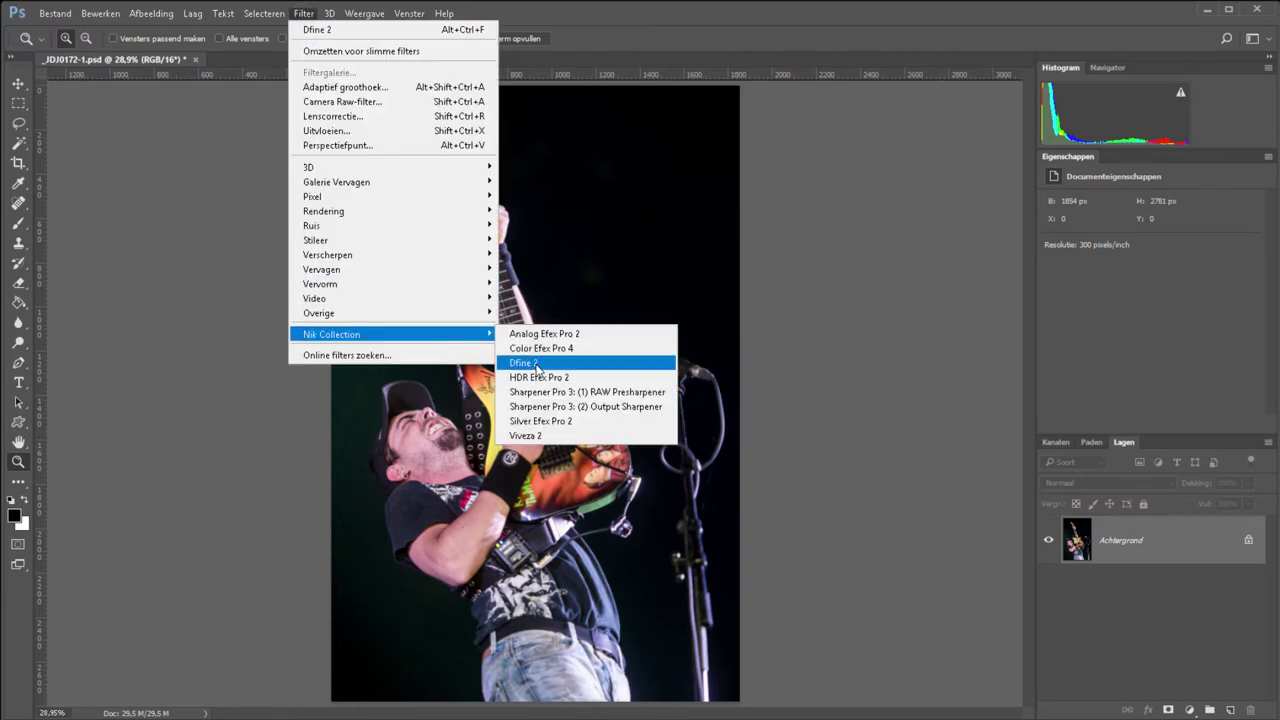
{"action": "left_click", "coordinate": [539, 366]}
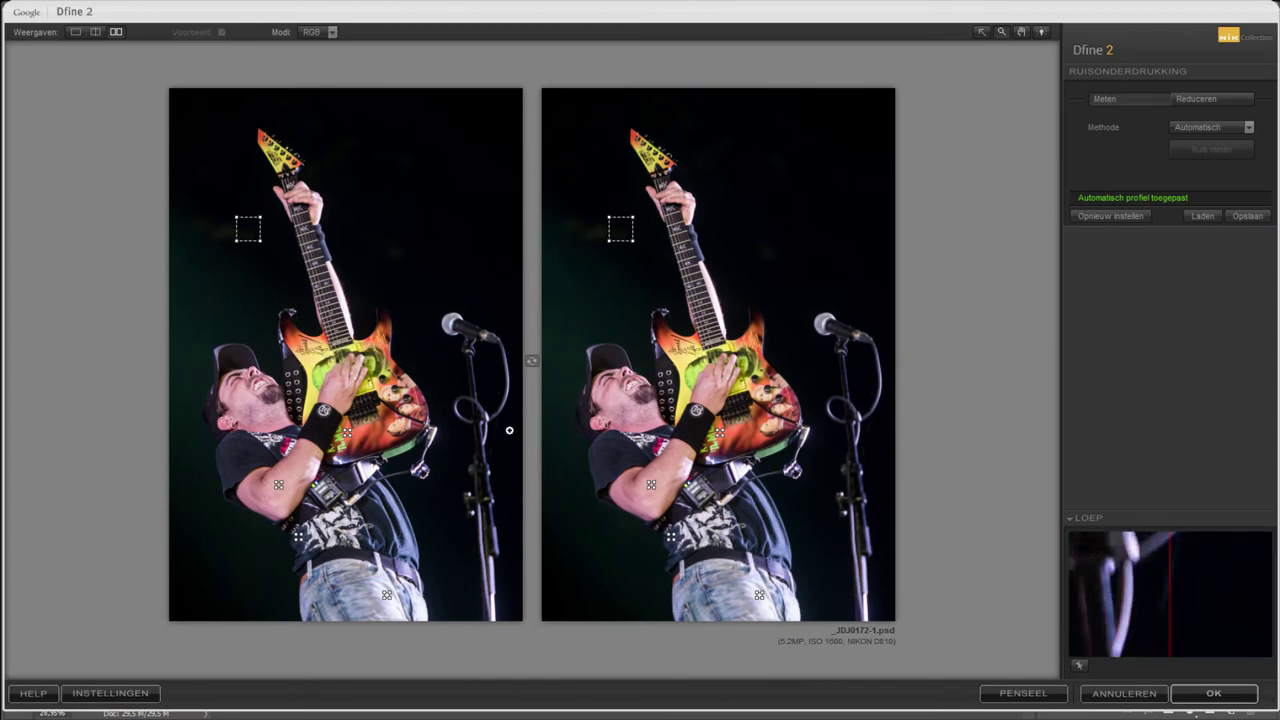
{"action": "left_click", "coordinate": [75, 32]}
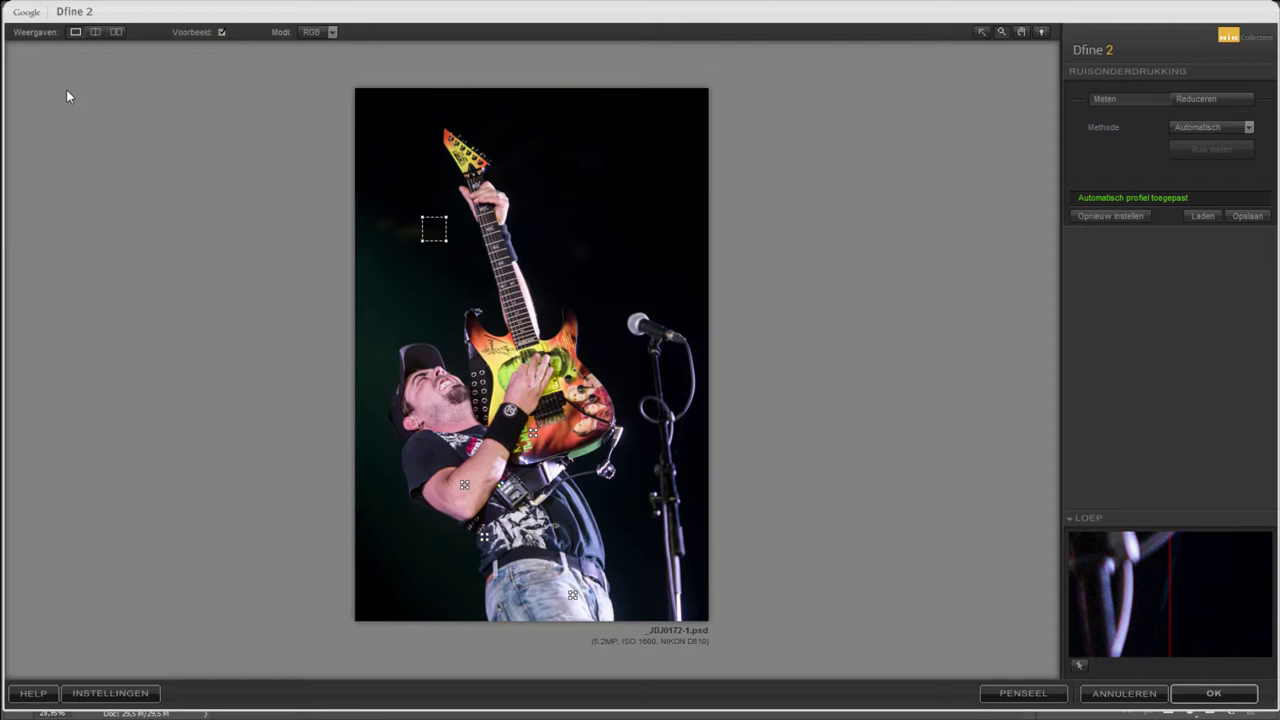
{"action": "left_click", "coordinate": [1213, 693]}
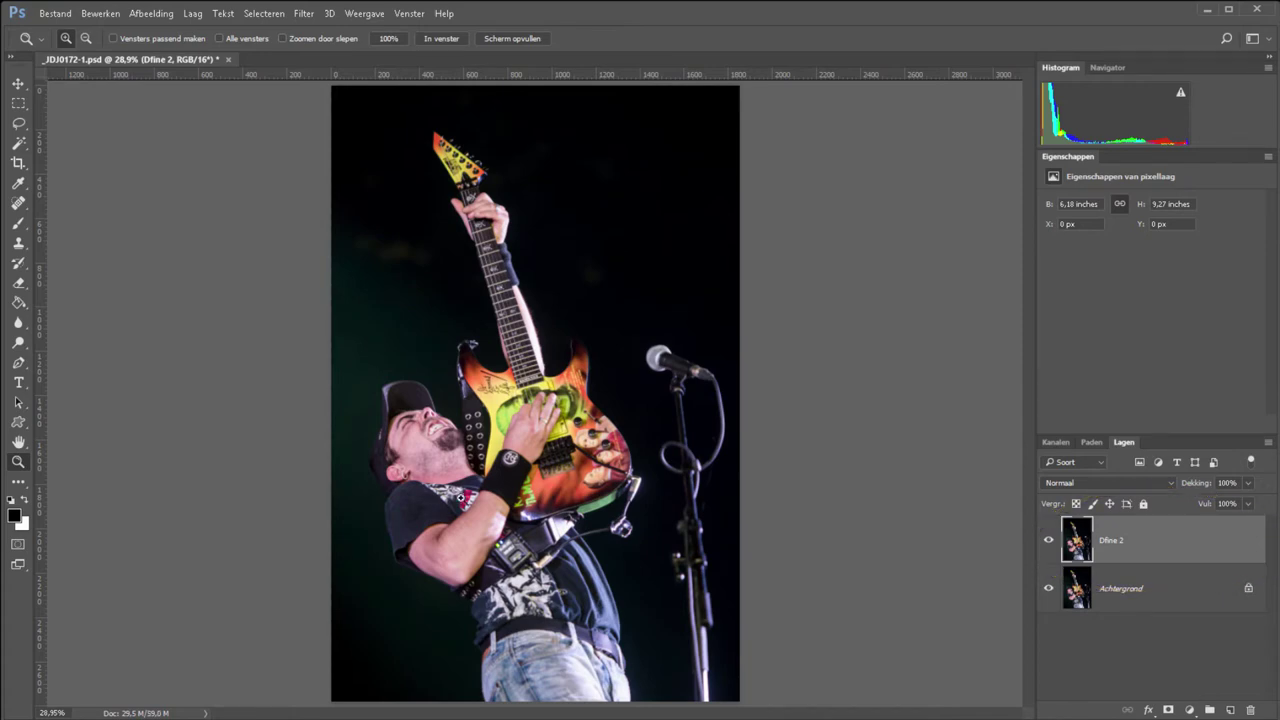
Zoom to 200% on the ear and neck, compare the Dfine 2 layer hidden and shown, then delete it.
{"action": "mouse_move", "coordinate": [314, 365]}
{"action": "left_mouse_down"}
{"action": "mouse_move", "coordinate": [393, 459]}
{"action": "mouse_move", "coordinate": [560, 532]}
{"action": "left_mouse_up"}
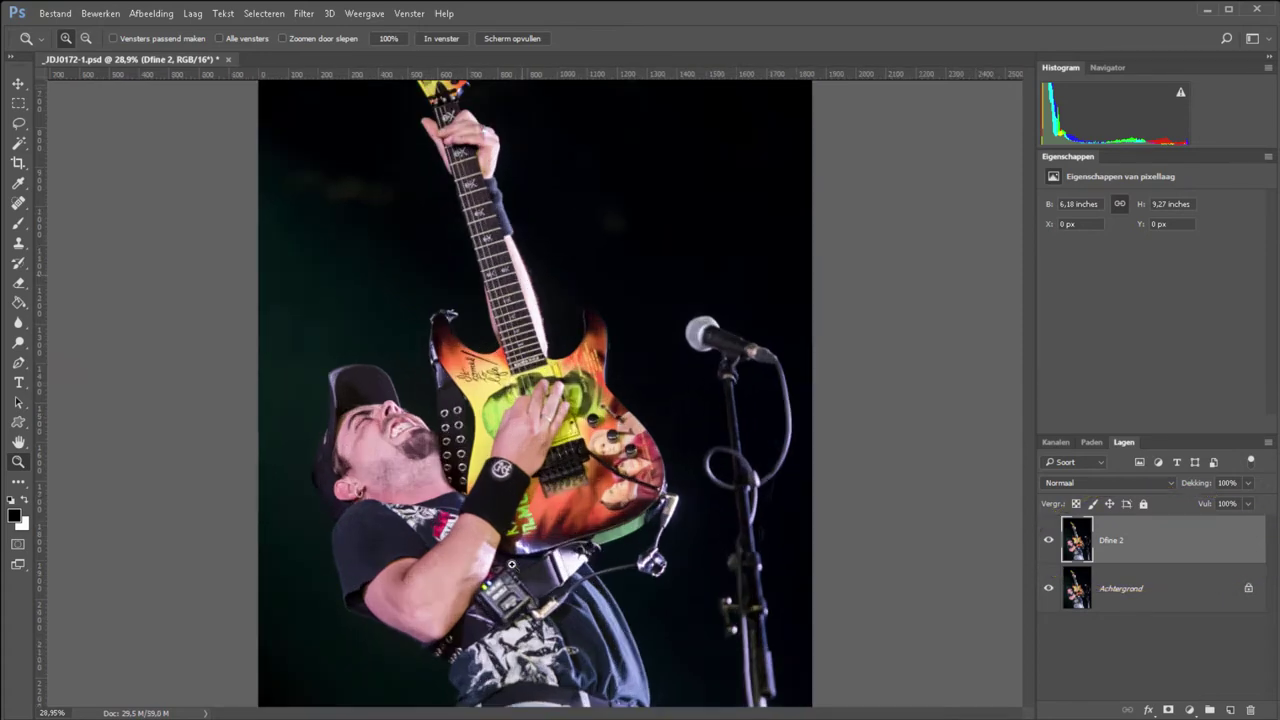
{"action": "left_click", "coordinate": [425, 537]}
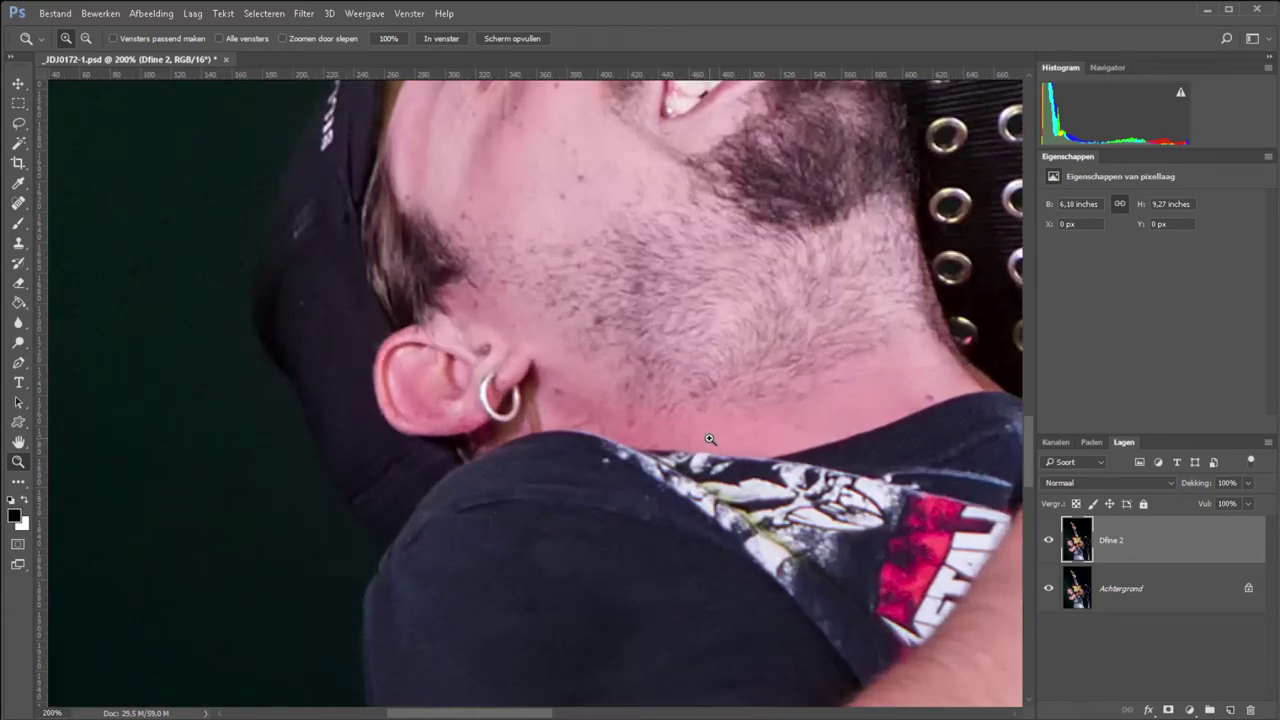
{"action": "left_click", "coordinate": [1049, 541]}
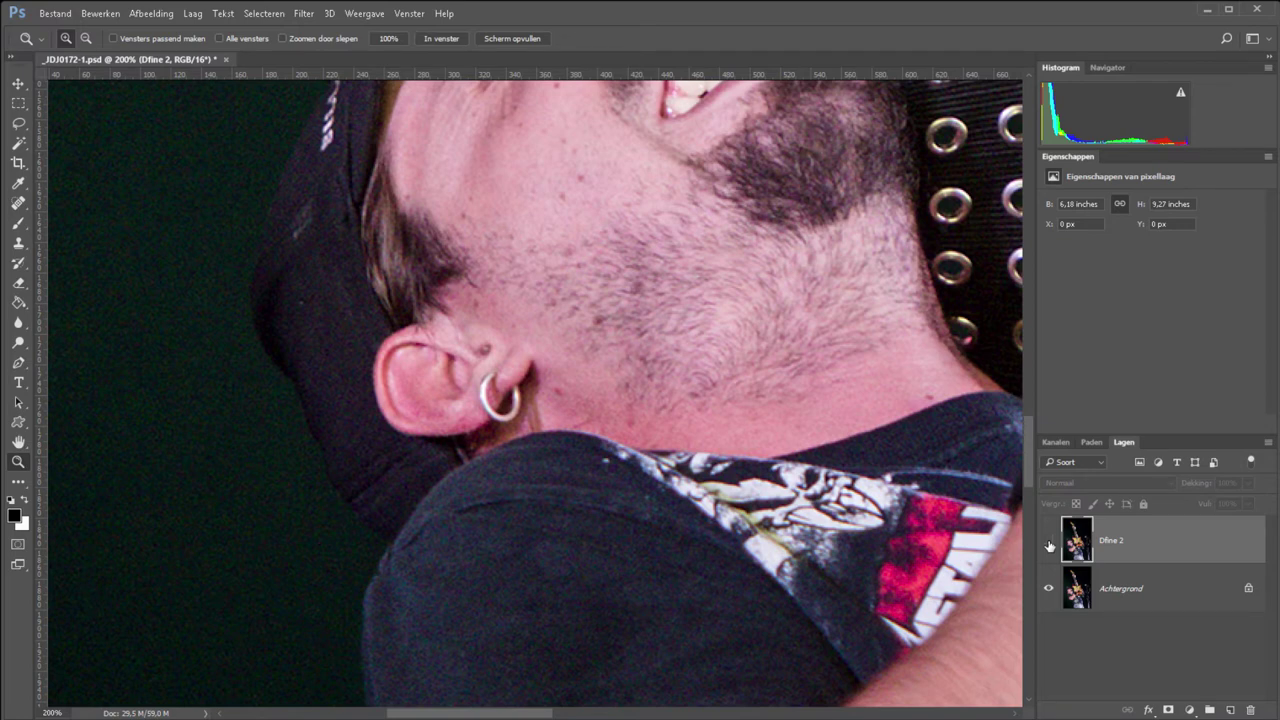
{"action": "left_click", "coordinate": [1049, 542]}
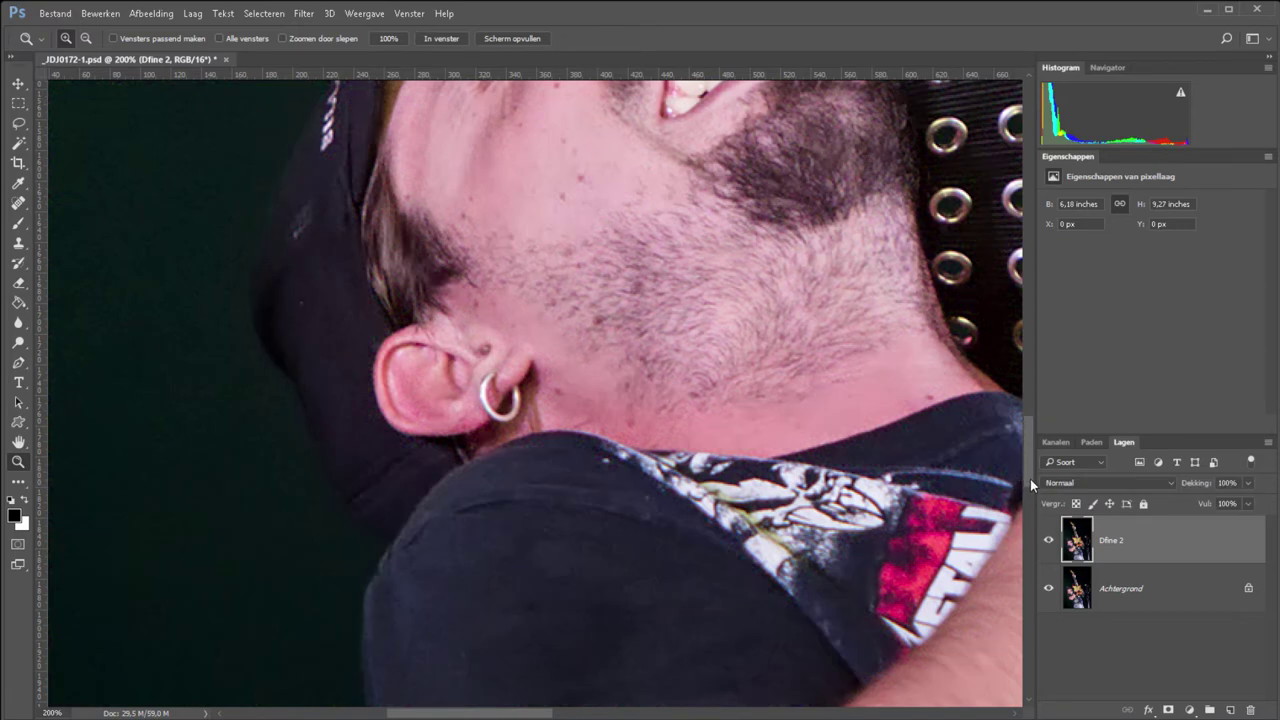
{"action": "left_click_drag", "start_coordinate": [1030, 479], "coordinate": [1029, 448]}
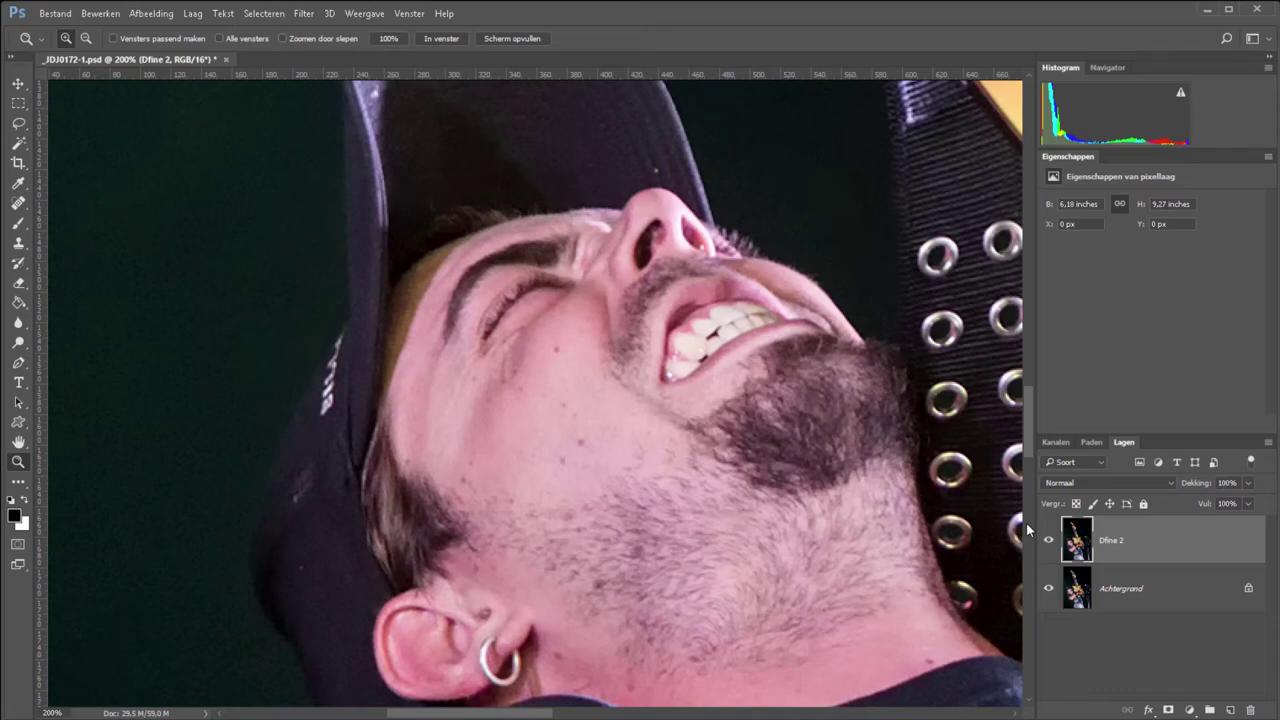
{"action": "left_click_drag", "start_coordinate": [1168, 558], "coordinate": [1249, 709]}
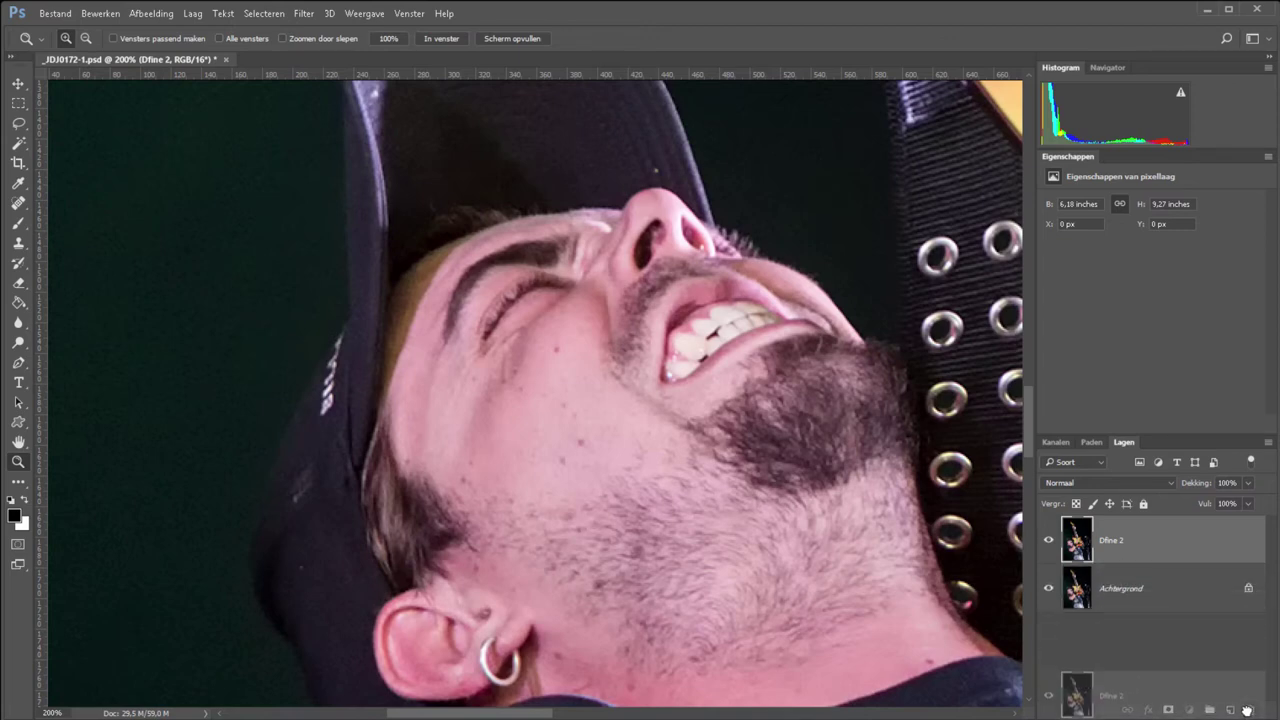
Relaunch Dfine 2 on the Achtergrond photo and zoom the preview in around the singer's ear.
{"action": "left_click", "coordinate": [303, 14]}
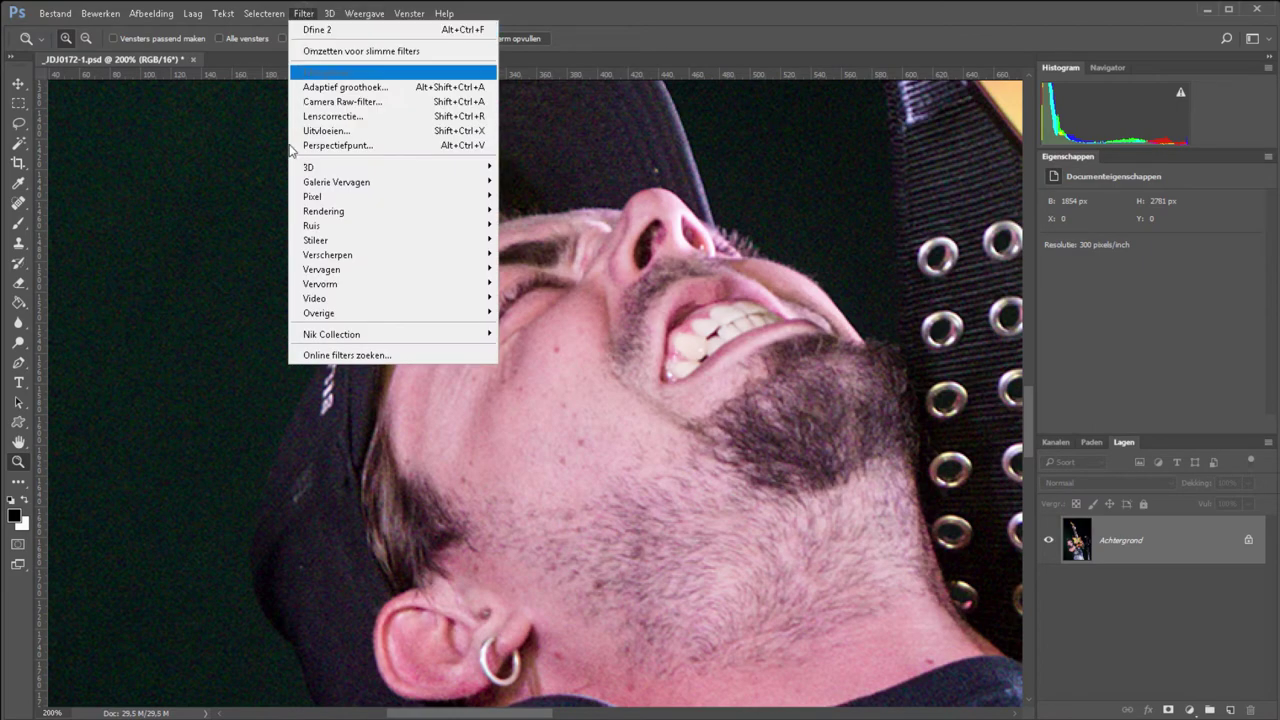
{"action": "mouse_move", "coordinate": [332, 334]}
{"action": "left_click", "coordinate": [535, 366]}
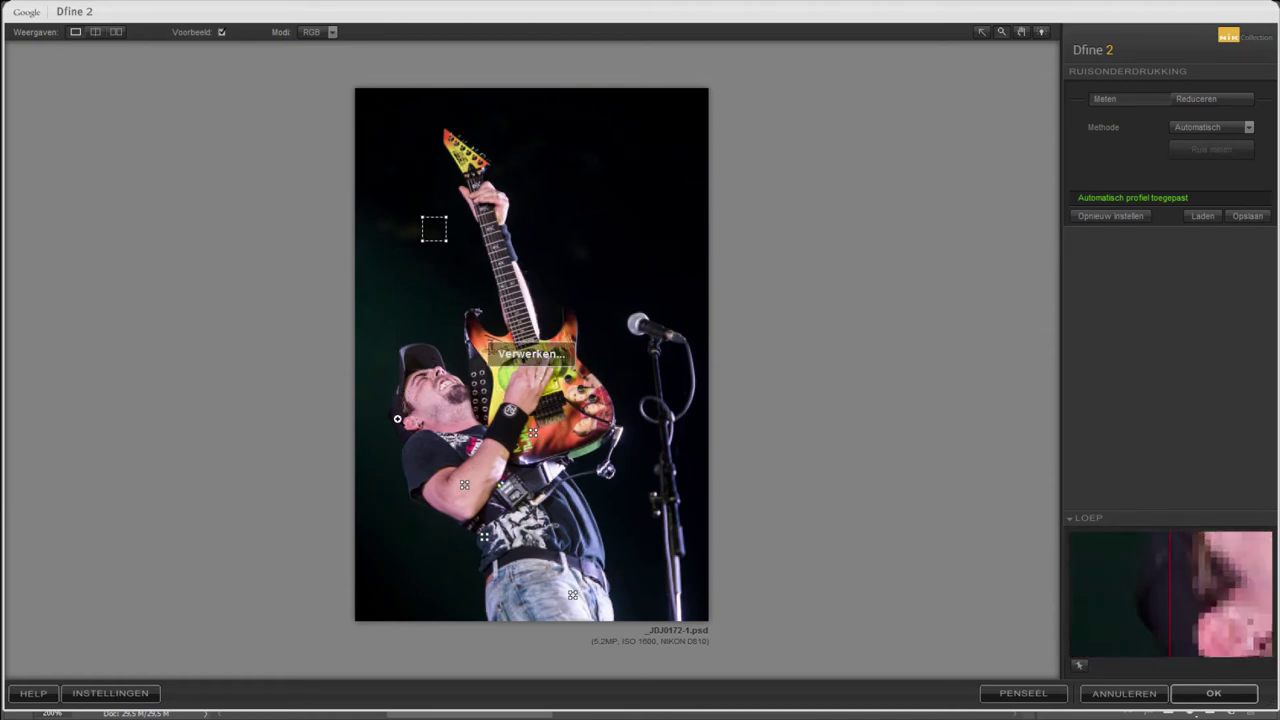
{"action": "left_click", "coordinate": [399, 423]}
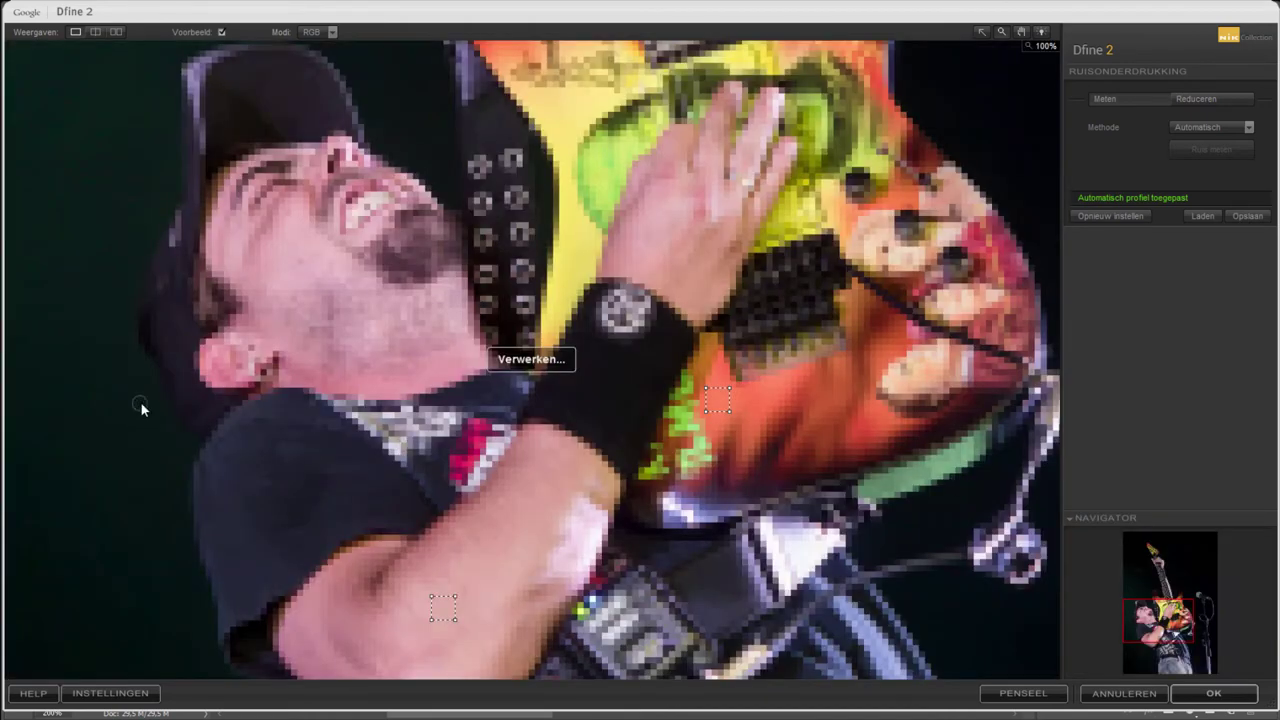
{"action": "scroll", "coordinate": [140, 401], "scroll_direction": "up", "scroll_amount": 2}
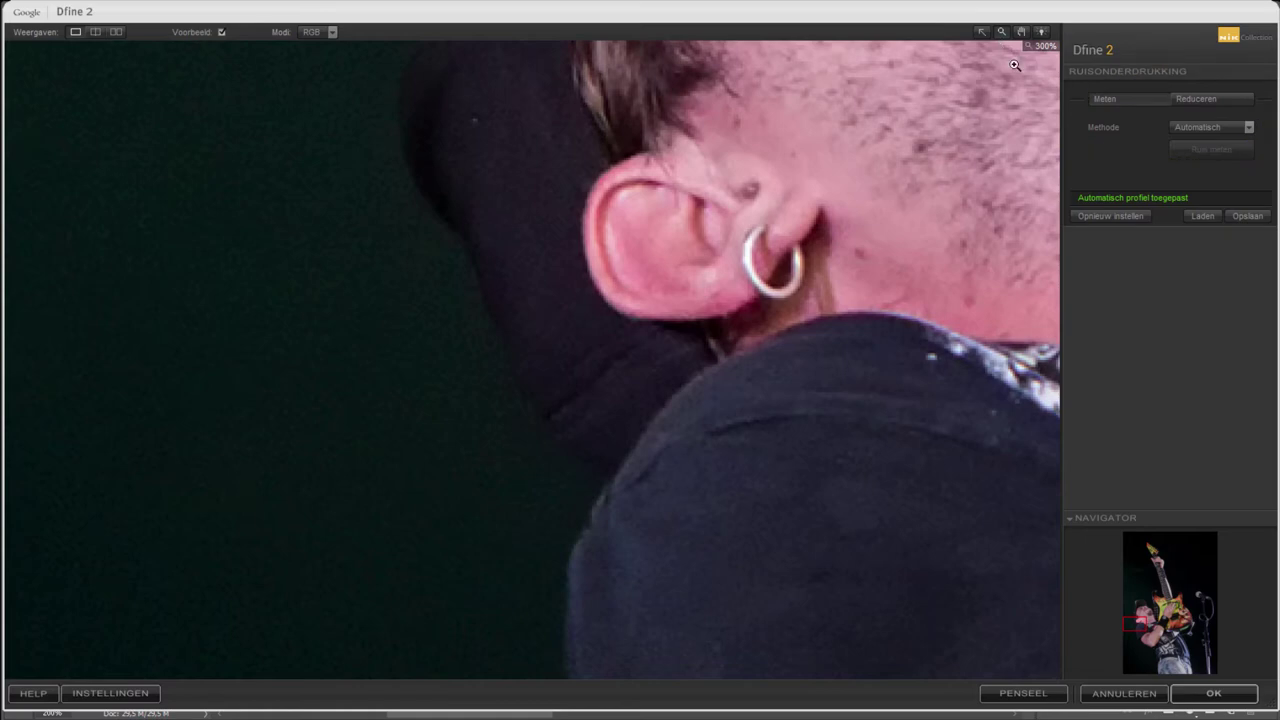
Set noise measurement to Handmatig and mark a sample area over the dark background beside the ear.
{"action": "left_click", "coordinate": [1214, 125]}
{"action": "left_click", "coordinate": [1205, 162]}
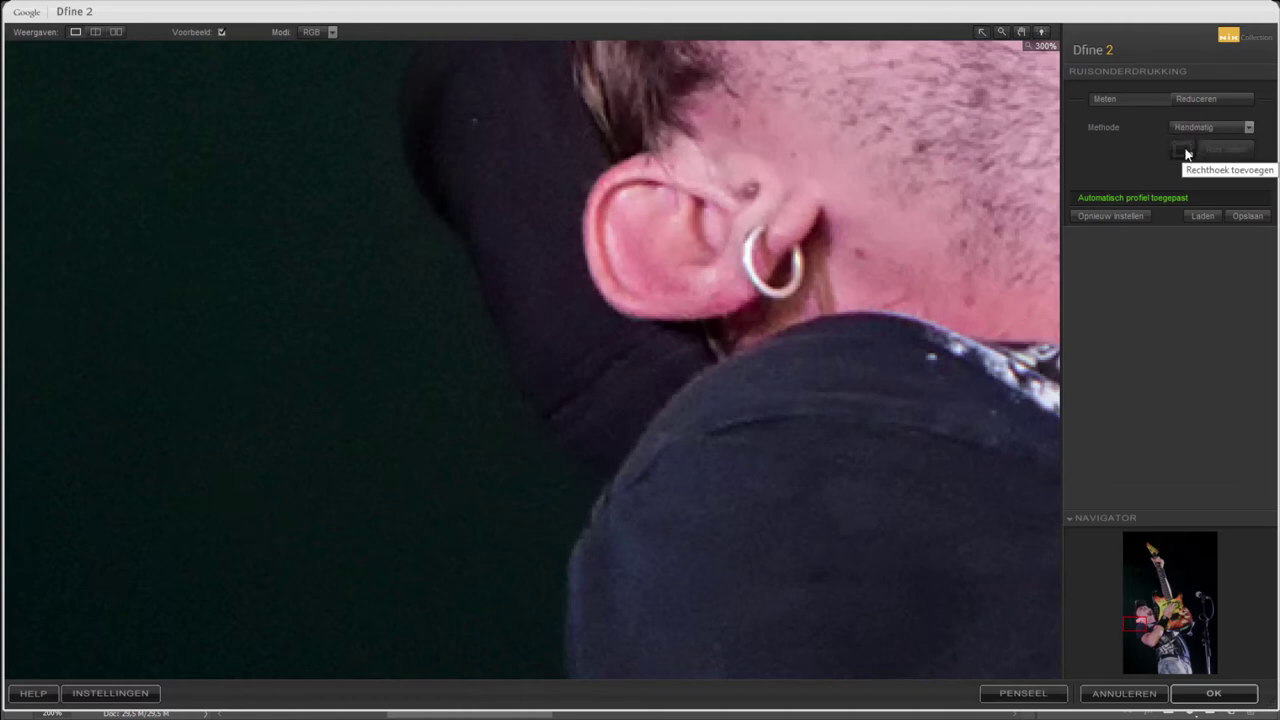
{"action": "left_click", "coordinate": [1182, 150]}
{"action": "left_click_drag", "start_coordinate": [121, 146], "coordinate": [308, 272]}
{"action": "left_click_drag", "start_coordinate": [445, 362], "coordinate": [905, 603]}
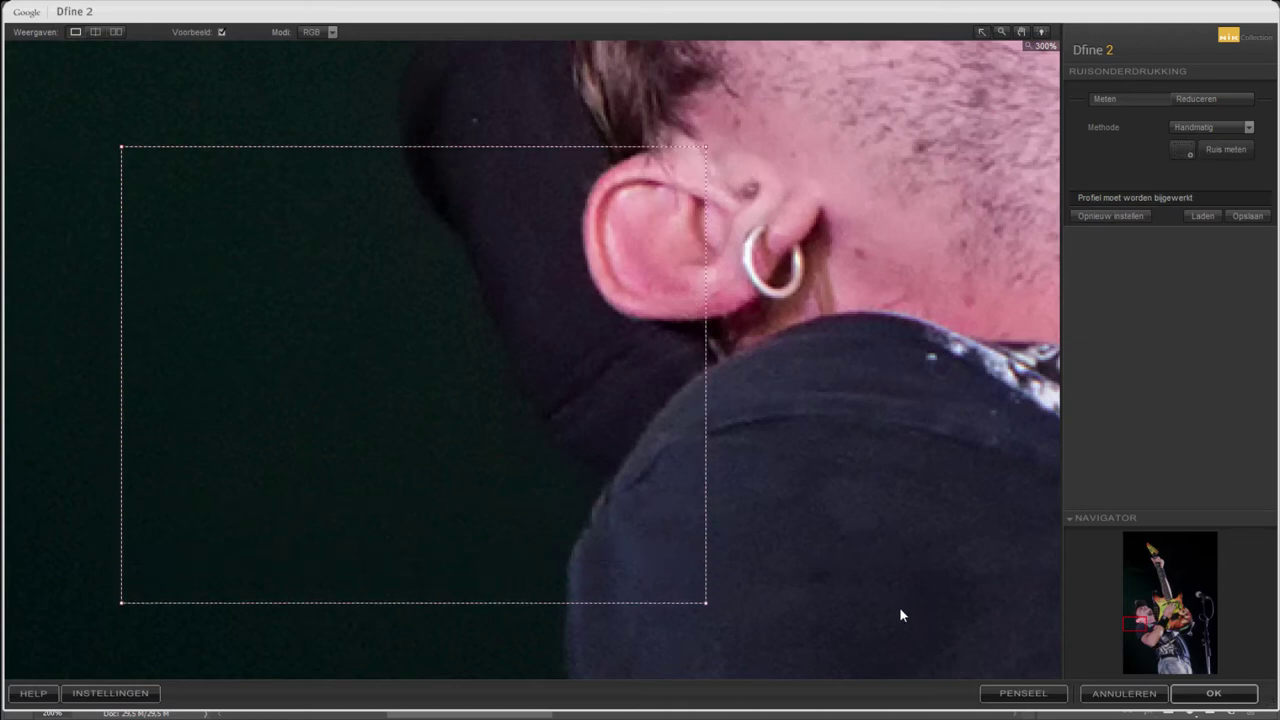
Zoom out, add a second noise sample on the guitar neck, and measure noise from both samples.
{"action": "left_click", "coordinate": [1001, 31]}
{"action": "left_click", "coordinate": [880, 172]}
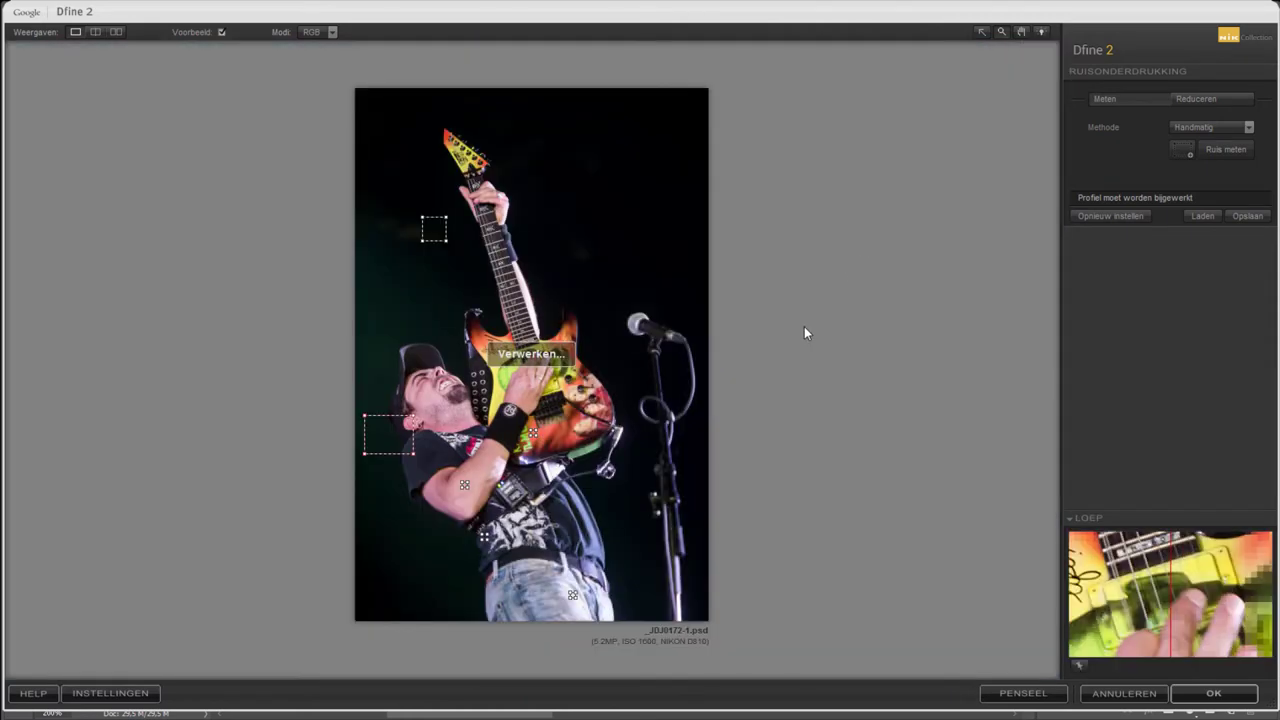
{"action": "left_click", "coordinate": [1183, 149]}
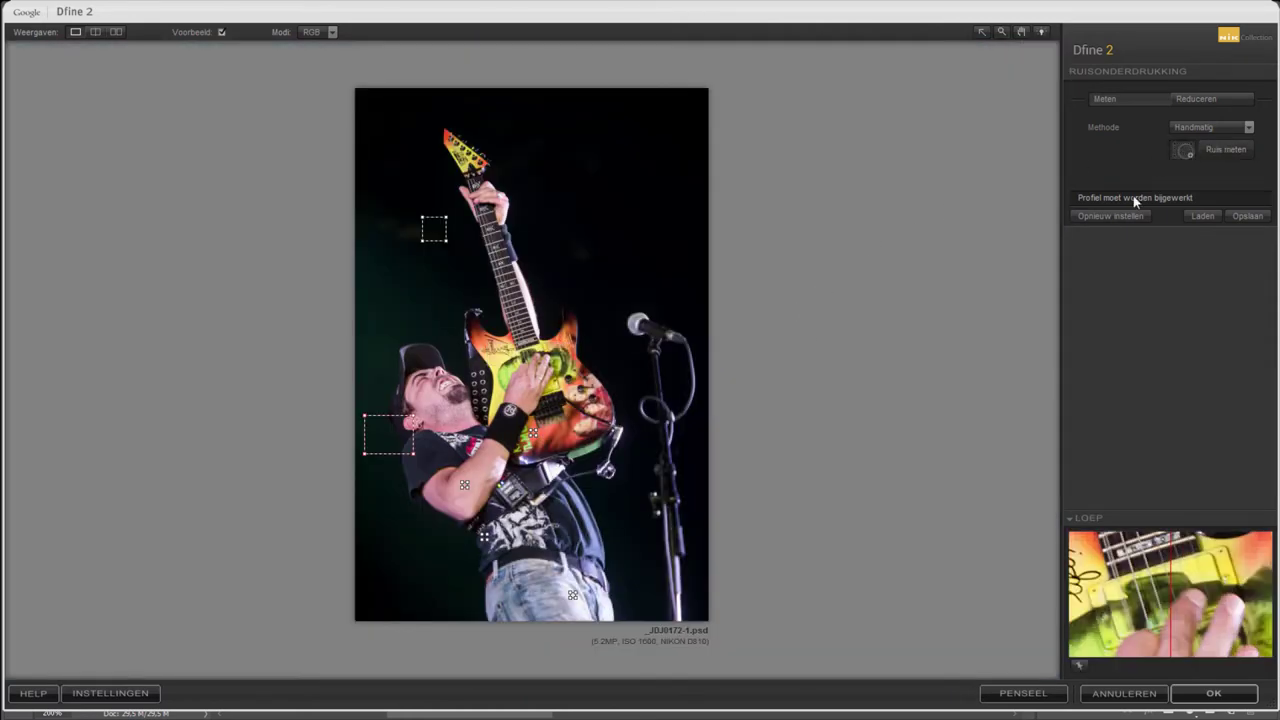
{"action": "left_click_drag", "start_coordinate": [498, 277], "coordinate": [546, 327]}
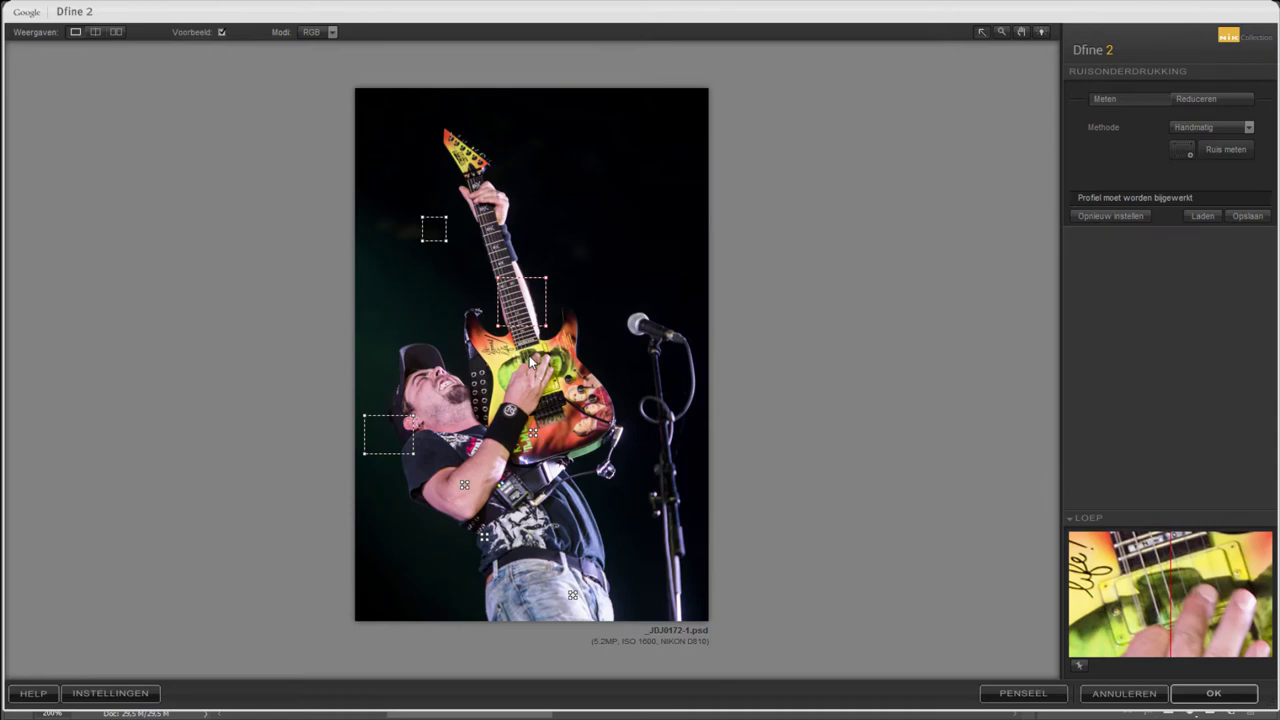
{"action": "left_click", "coordinate": [1226, 149]}
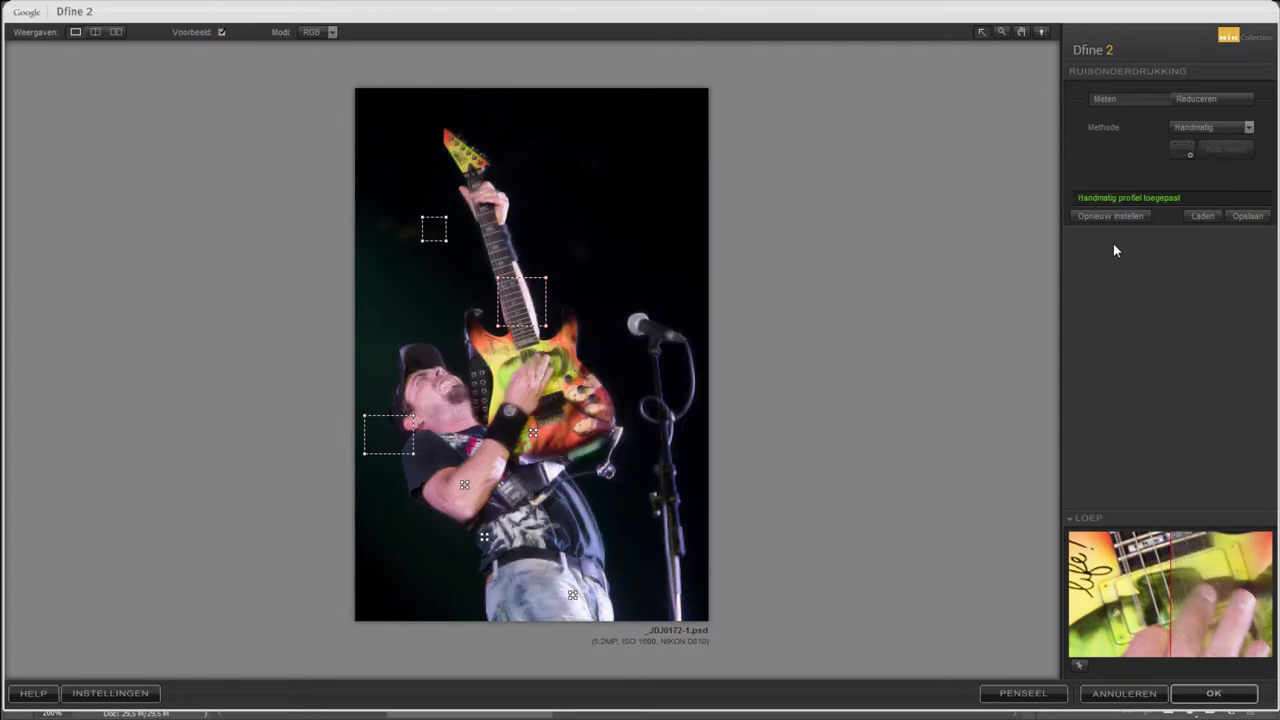
Zoom the Dfine 2 preview to 300% on the guitarist's face.
{"action": "left_click", "coordinate": [1001, 32]}
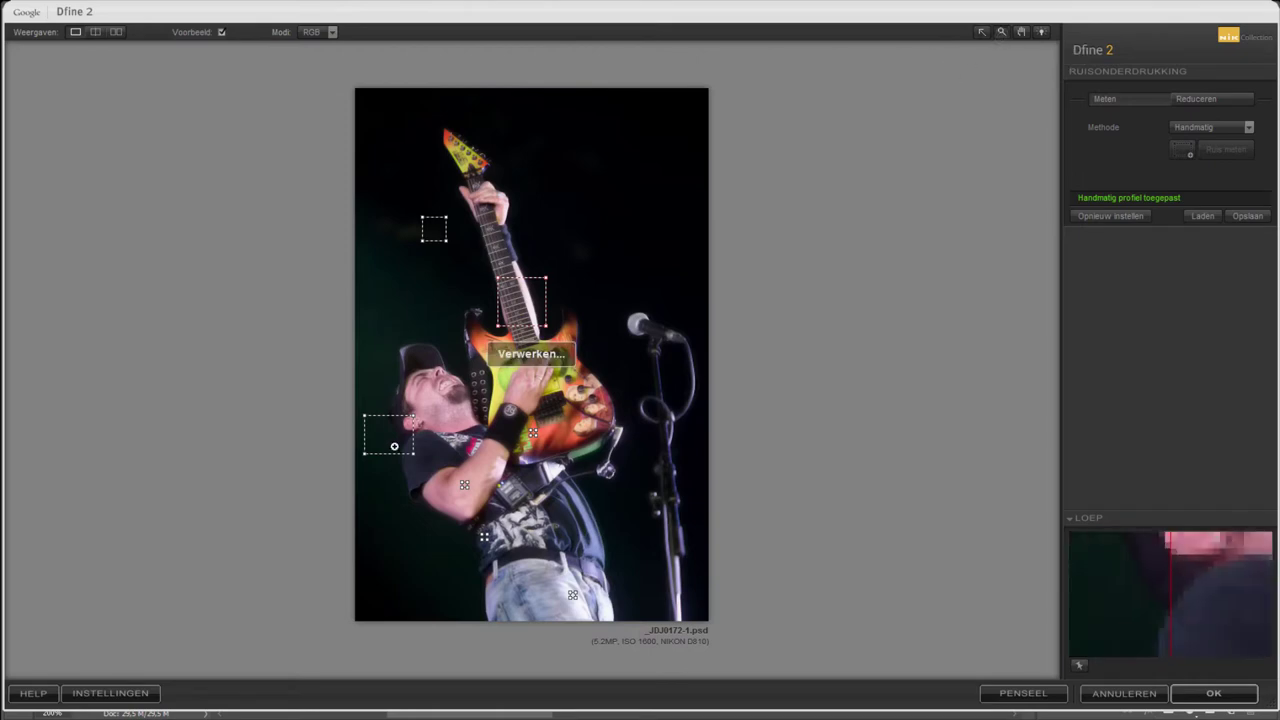
{"action": "left_click", "coordinate": [417, 401]}
{"action": "left_click", "coordinate": [236, 381]}
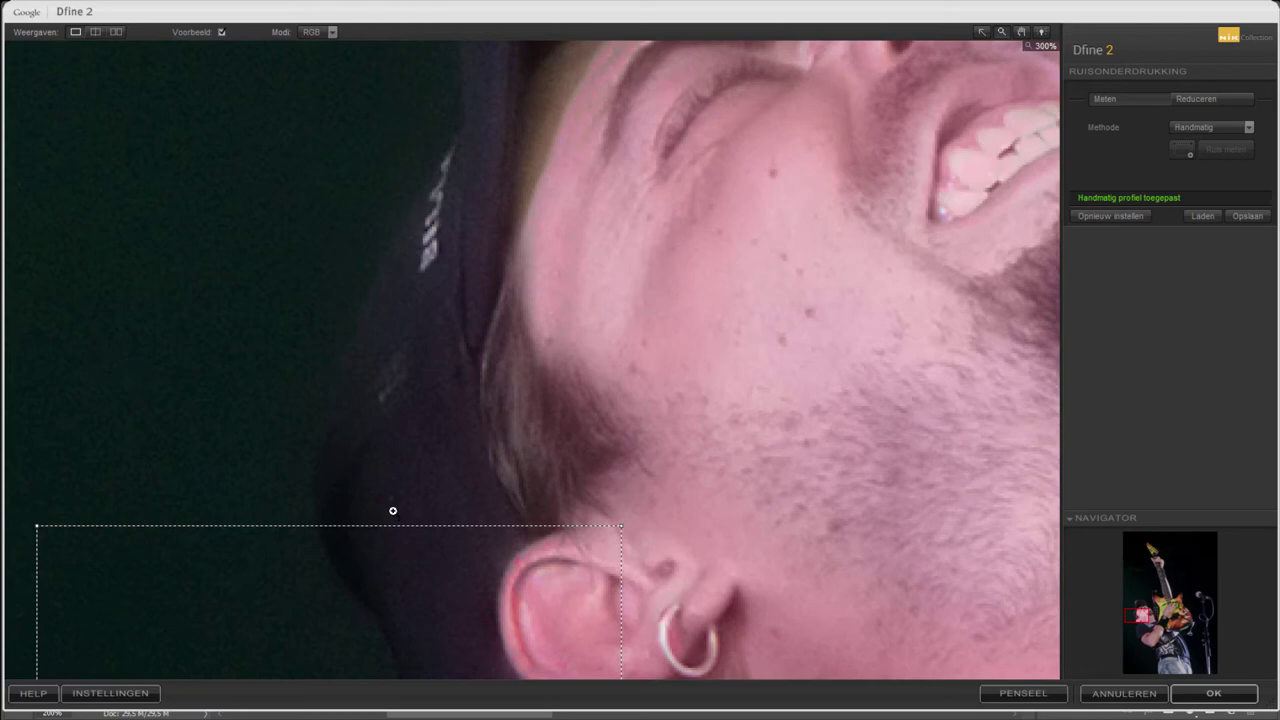
Set Methode back to Automatisch and measure noise so the automatic profile is applied.
{"action": "left_click", "coordinate": [1210, 127]}
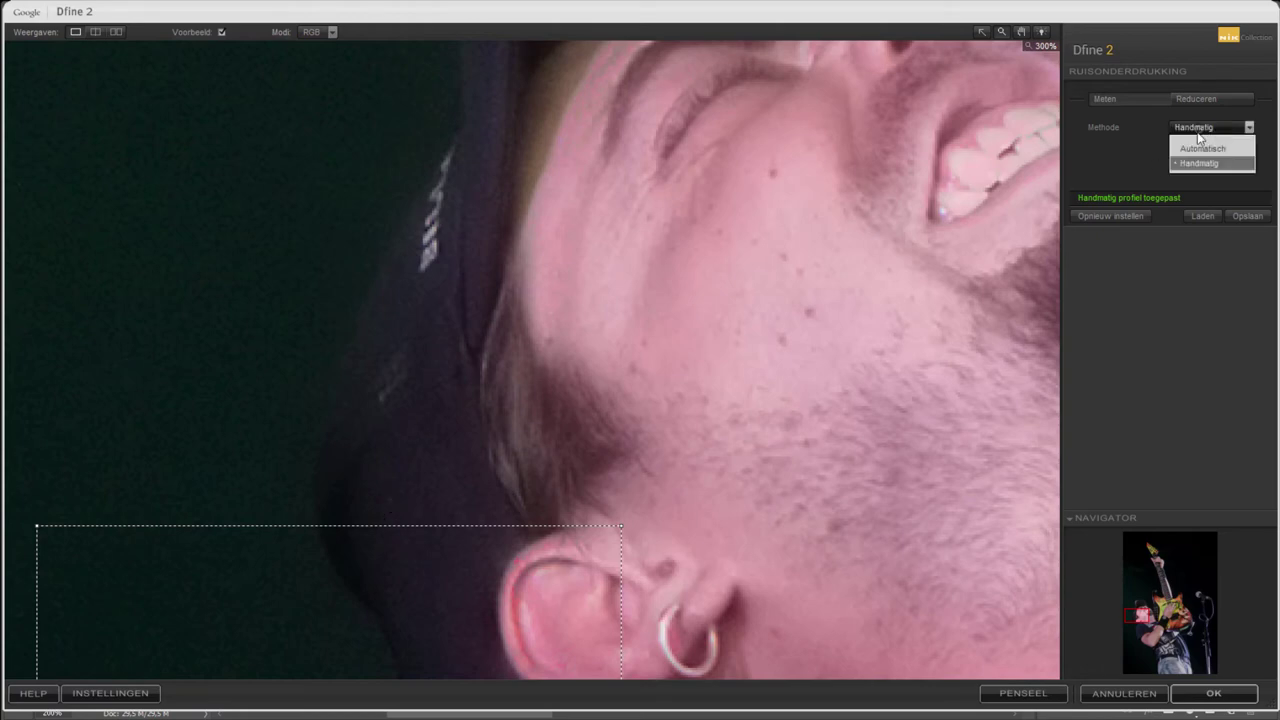
{"action": "left_click", "coordinate": [1205, 149]}
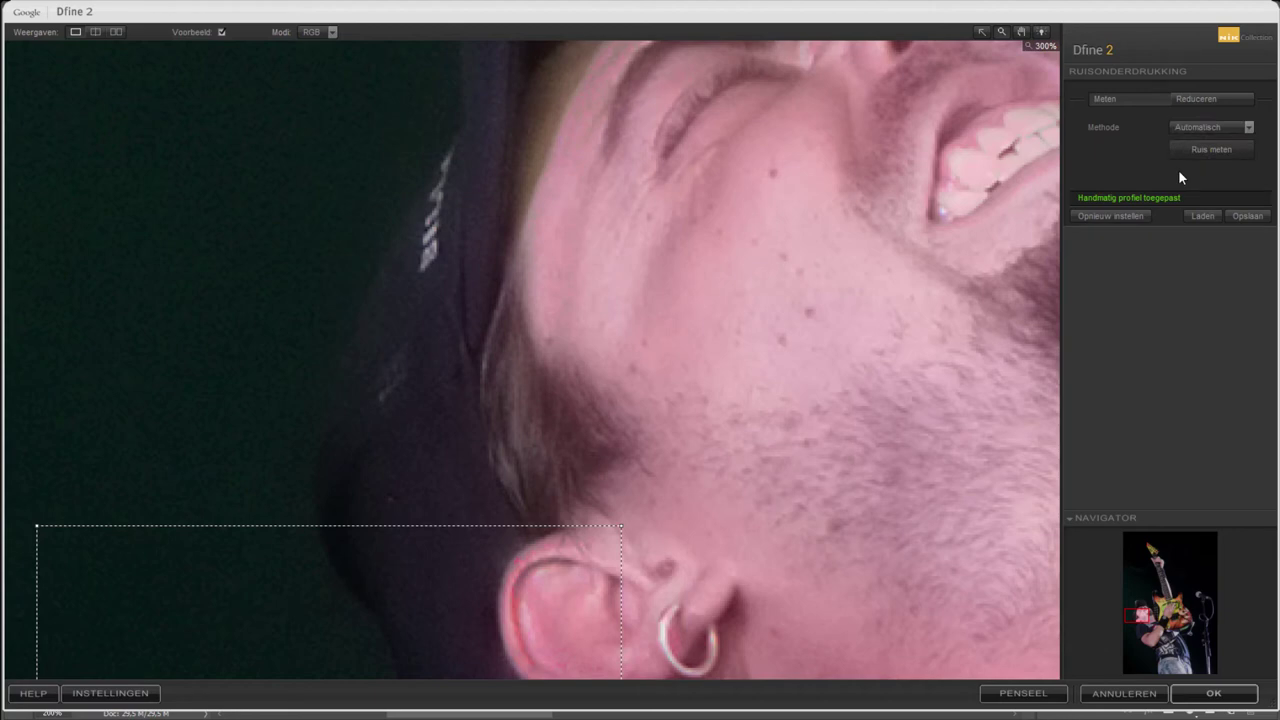
{"action": "left_click", "coordinate": [1210, 149]}
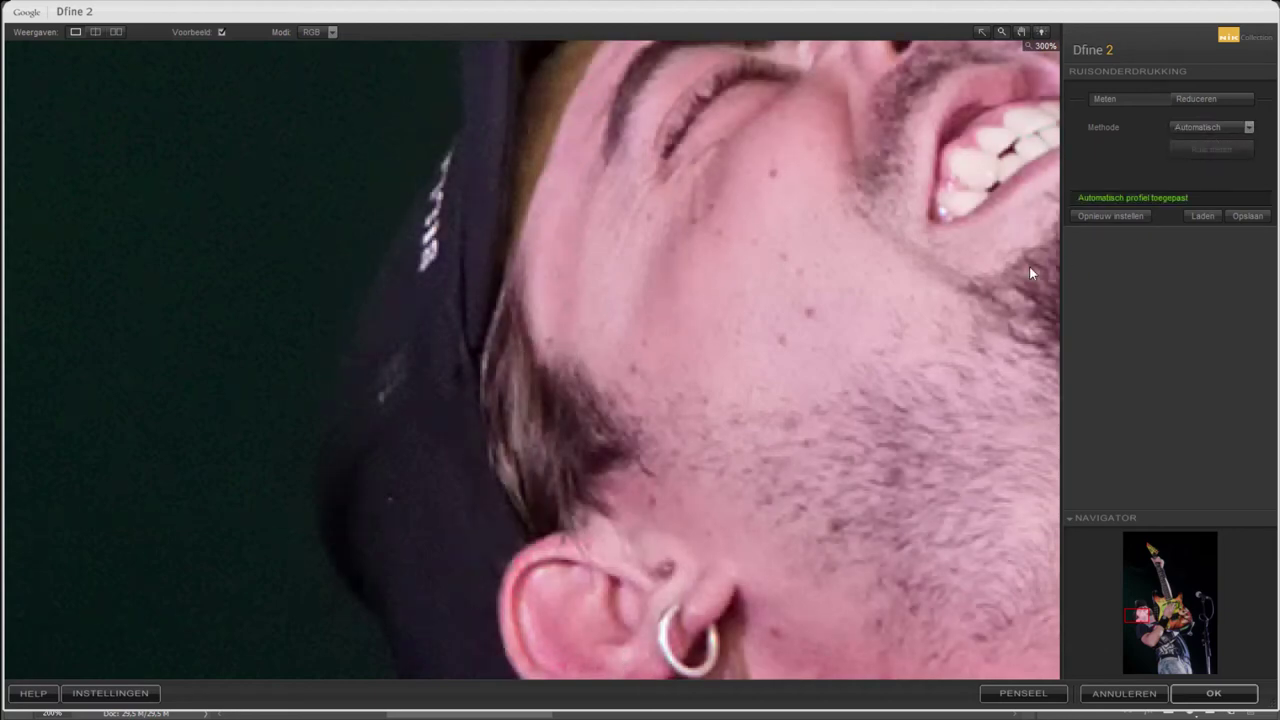
{"action": "left_click", "coordinate": [1171, 131]}
Switch the reduction method to Controlepunten with Kleurruis and Contrastruis both at 0%.
{"action": "left_click", "coordinate": [1193, 102]}
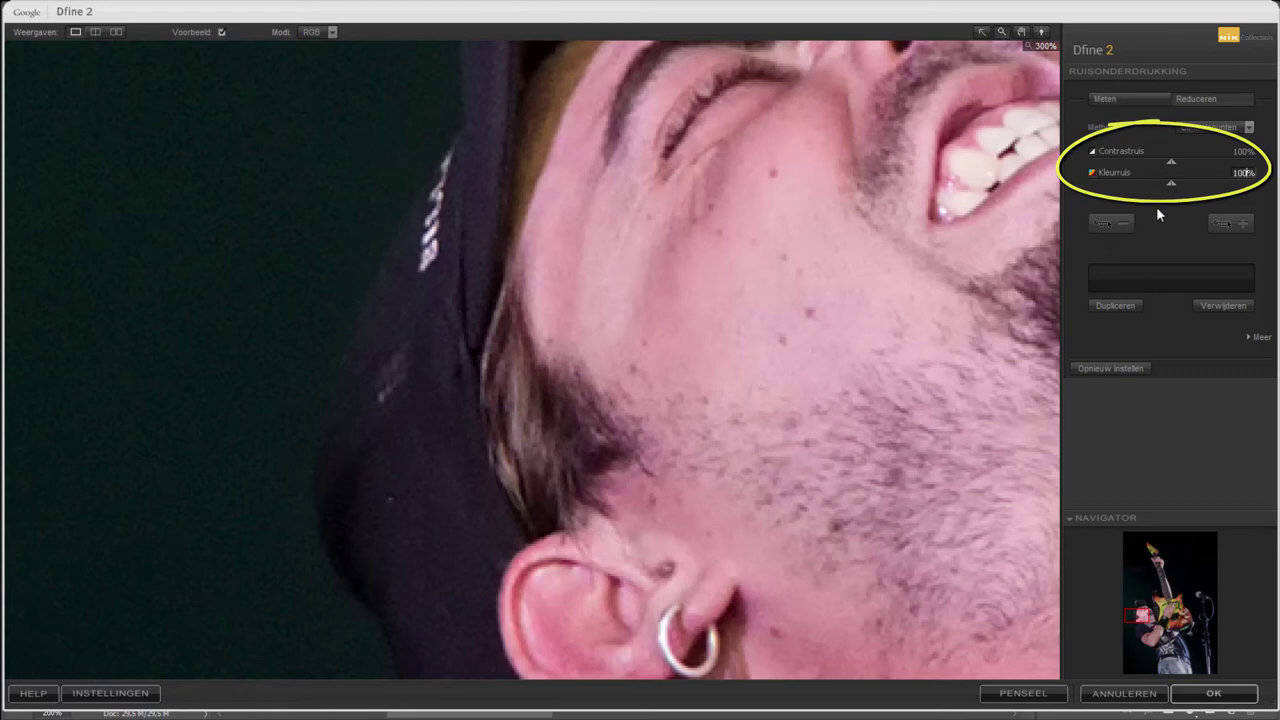
{"action": "left_click_drag", "start_coordinate": [1170, 183], "coordinate": [1088, 183]}
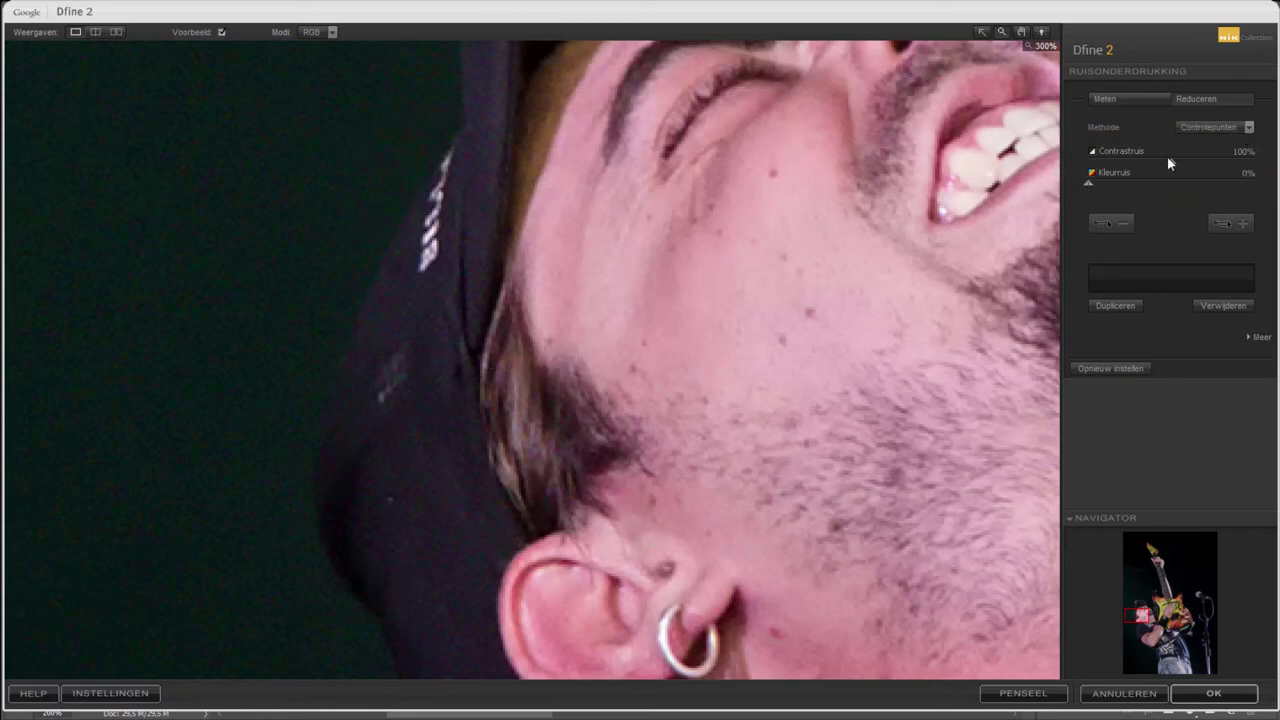
{"action": "left_click_drag", "start_coordinate": [1170, 160], "coordinate": [1088, 160]}
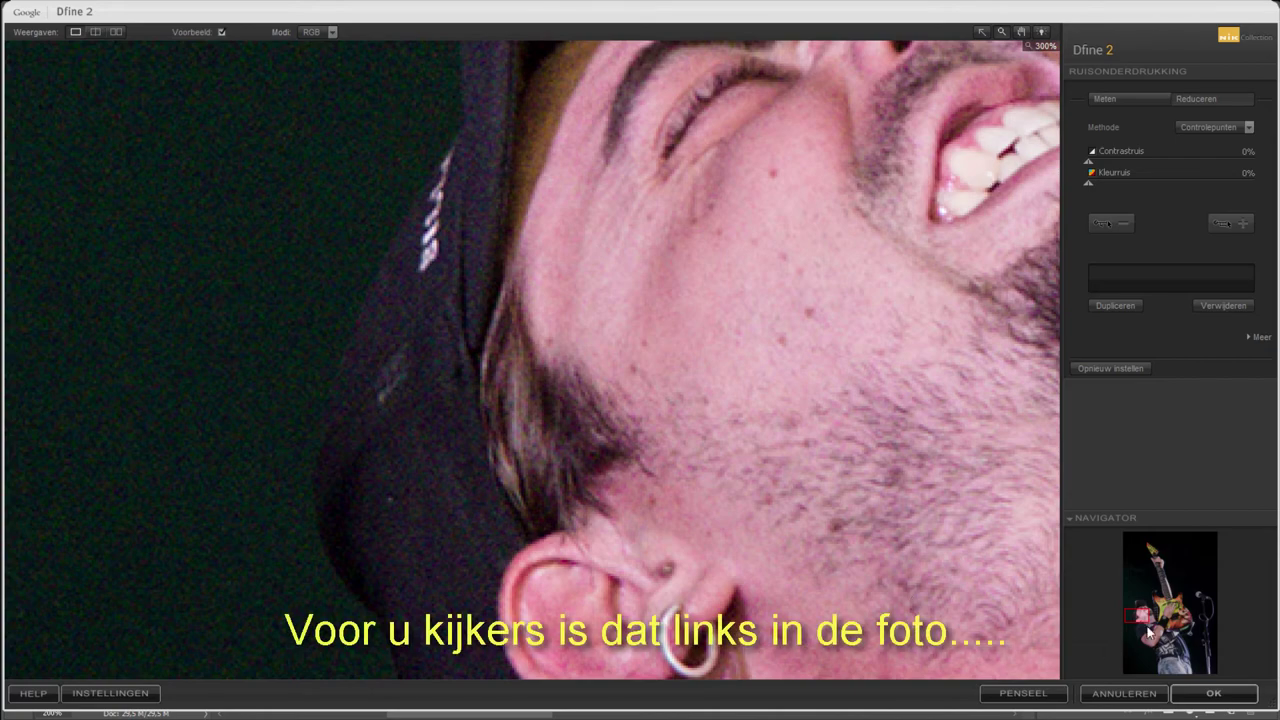
Pan to the ear and raise Kleurruis reduction to about 98%, briefly comparing against 0%.
{"action": "left_click_drag", "start_coordinate": [1142, 616], "coordinate": [1131, 614]}
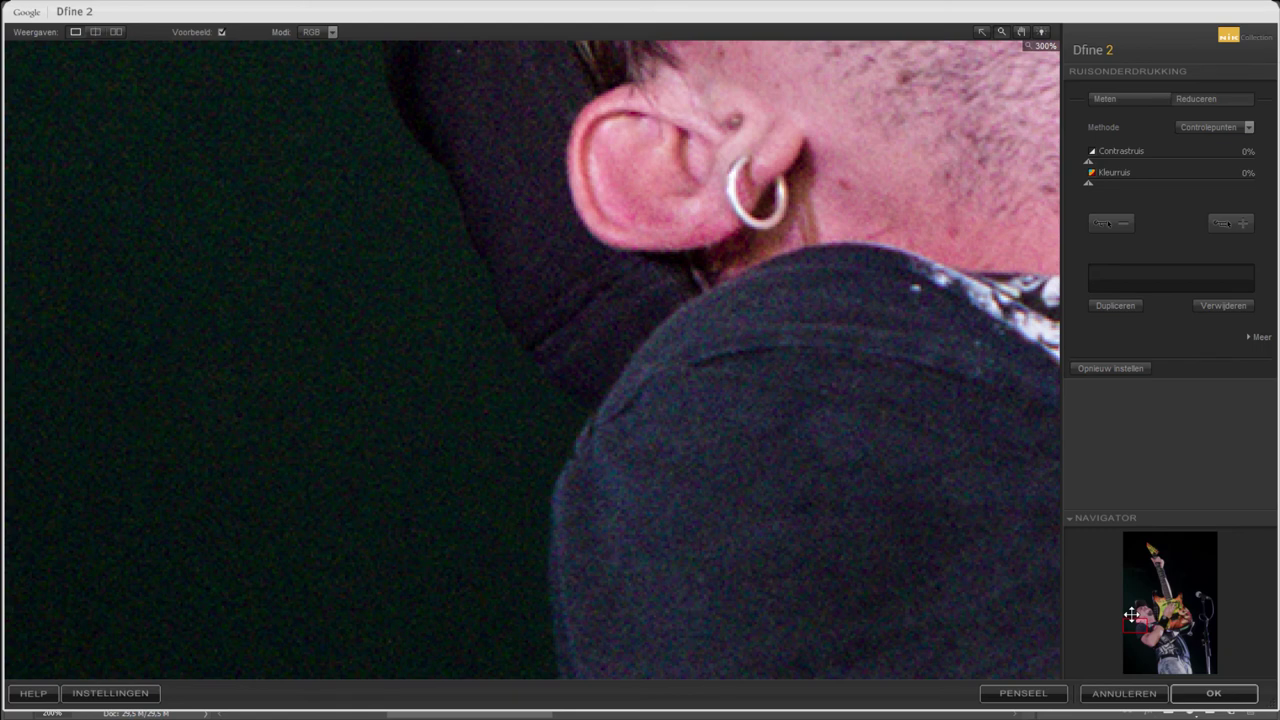
{"action": "left_click_drag", "start_coordinate": [1088, 185], "coordinate": [1114, 184]}
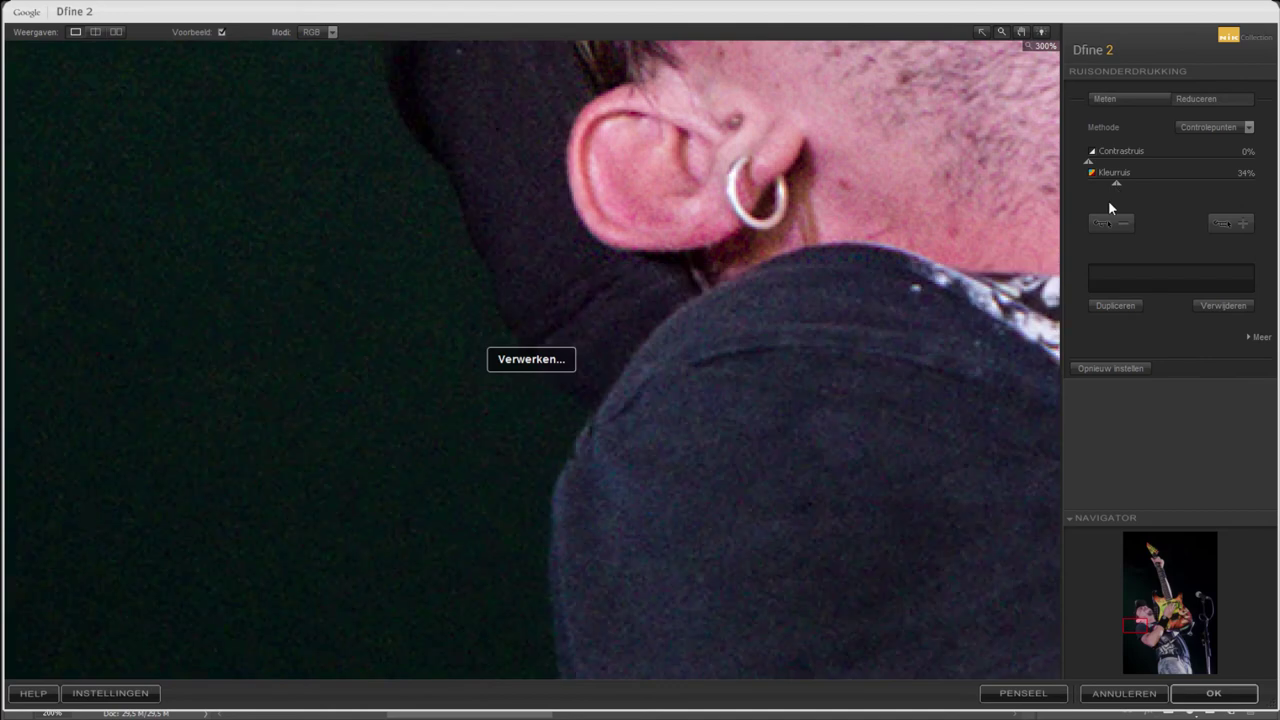
{"action": "left_click", "coordinate": [1134, 185]}
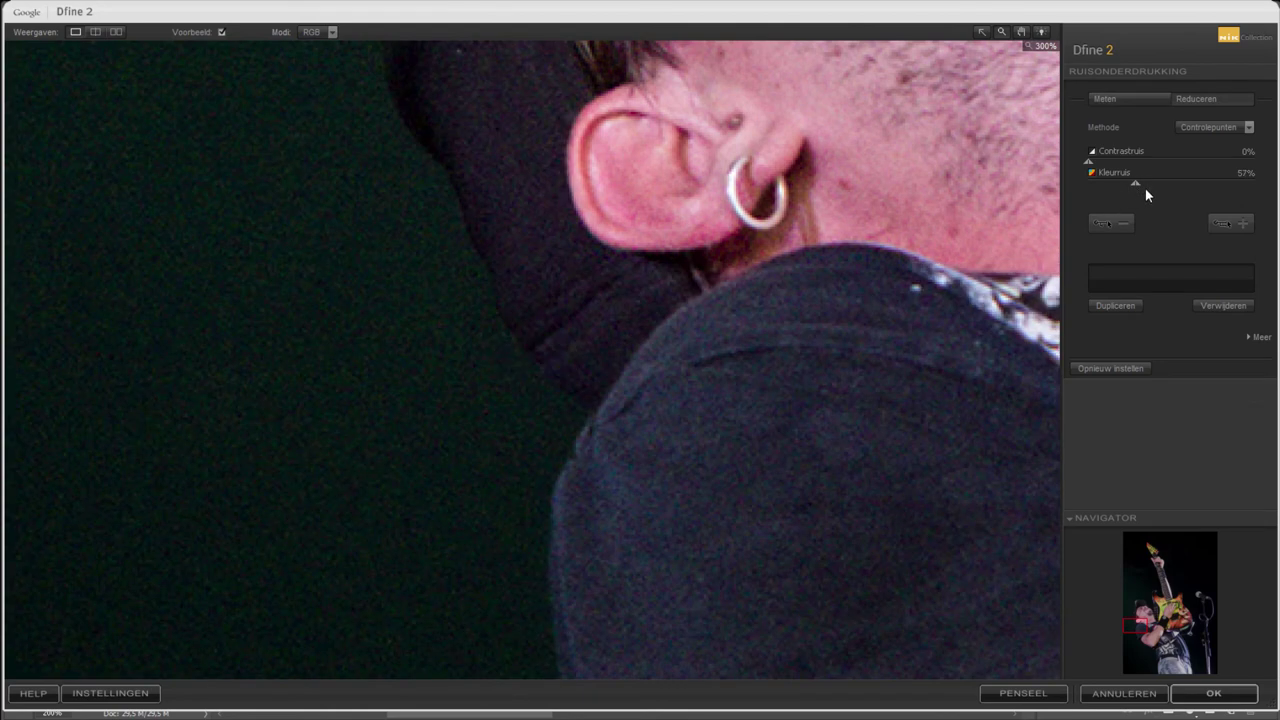
{"action": "left_click", "coordinate": [1152, 184]}
{"action": "left_click", "coordinate": [1167, 184]}
{"action": "left_click_drag", "start_coordinate": [1148, 182], "coordinate": [1073, 181]}
{"action": "left_click_drag", "start_coordinate": [1148, 190], "coordinate": [1166, 190]}
Raise Contrastruis reduction, pan the preview back to the face, and settle Contrastruis at 83%.
{"action": "left_click", "coordinate": [1114, 160]}
{"action": "left_click", "coordinate": [1137, 161]}
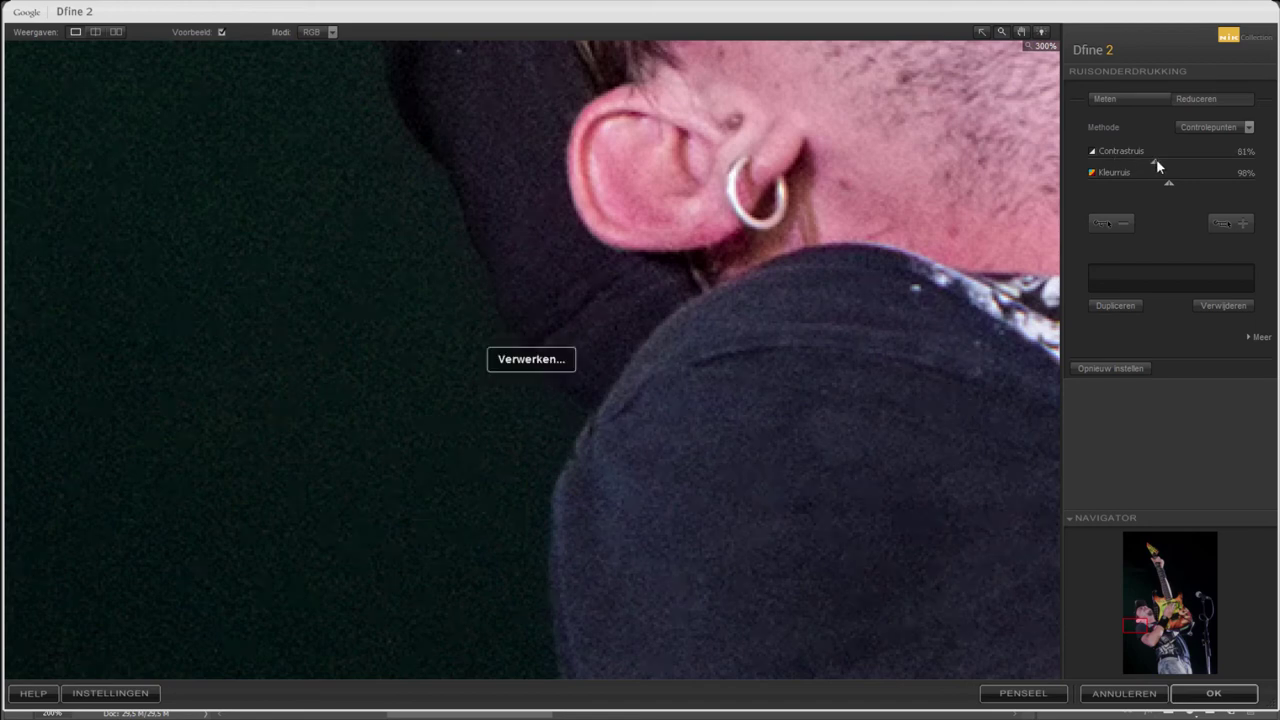
{"action": "left_click", "coordinate": [1160, 160]}
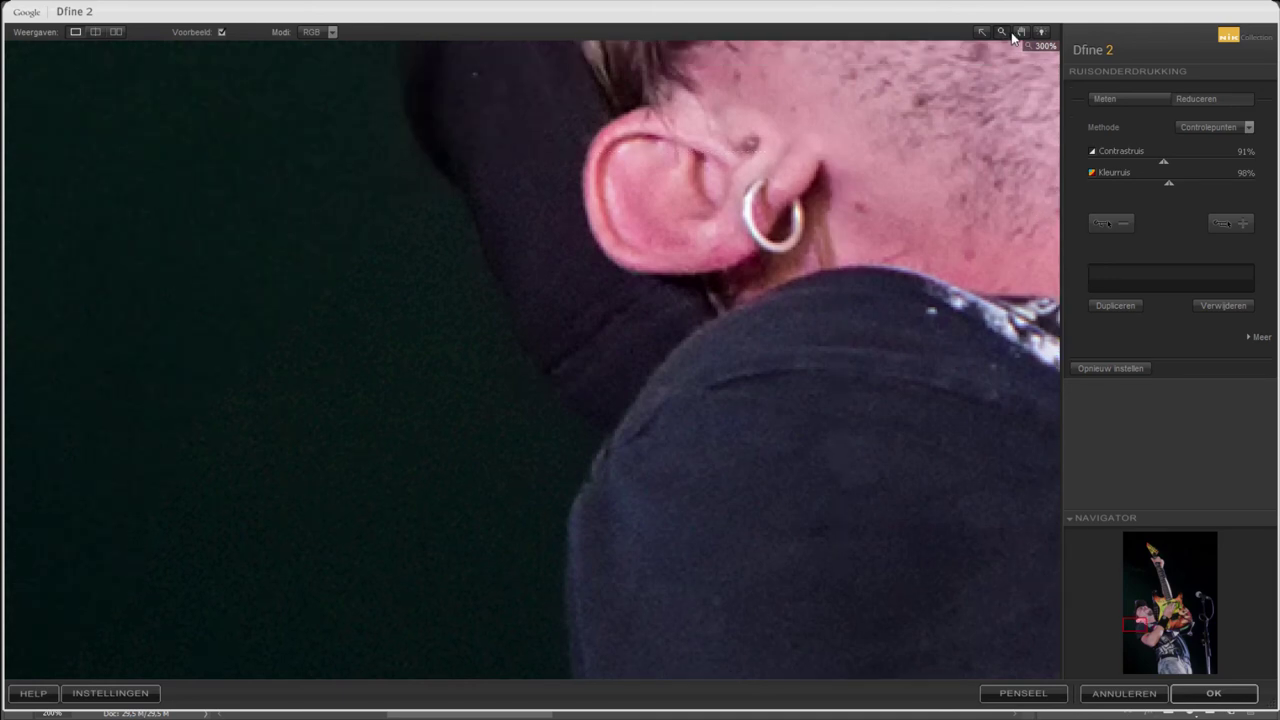
{"action": "left_click", "coordinate": [1021, 32]}
{"action": "left_click_drag", "start_coordinate": [929, 137], "coordinate": [536, 616]}
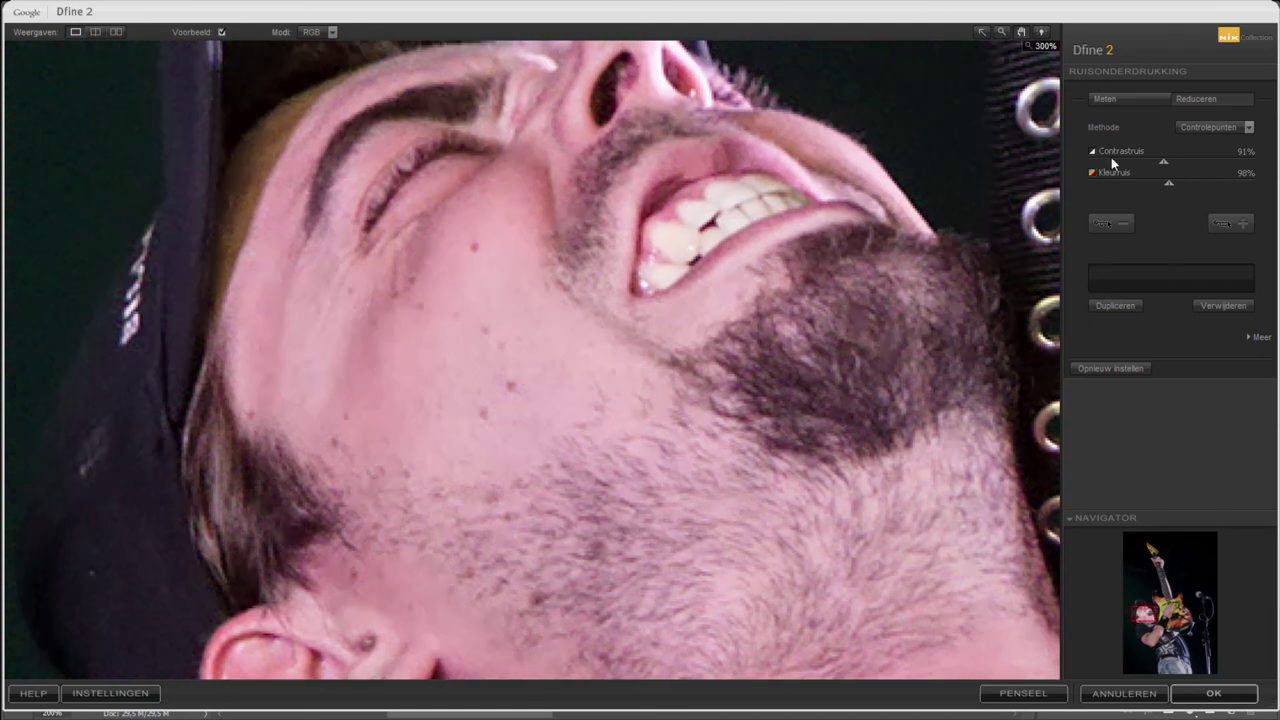
{"action": "left_click", "coordinate": [1158, 160]}
{"action": "left_click_drag", "start_coordinate": [1159, 159], "coordinate": [1153, 161]}
Apply Dfine 2, compare the Dfine 2 layer on and off at the face, and add a white layer mask.
{"action": "left_click", "coordinate": [1218, 694]}
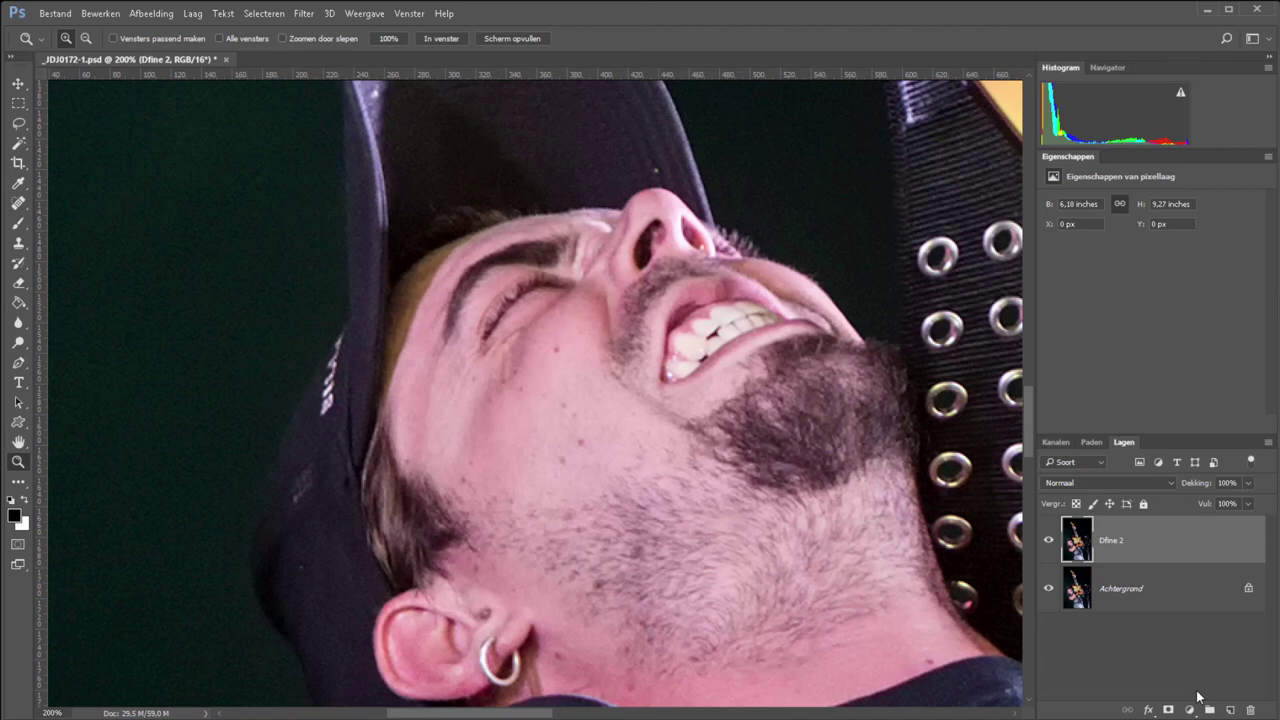
{"action": "left_click", "coordinate": [446, 38]}
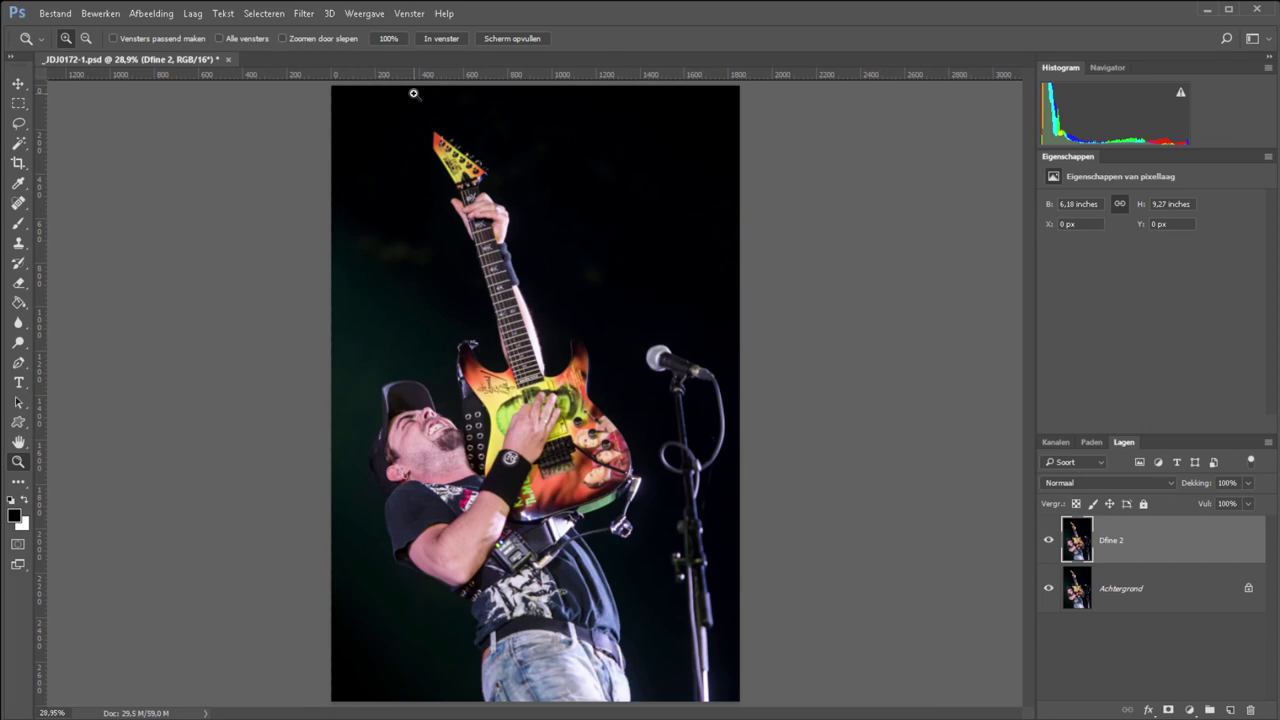
{"action": "left_click_drag", "start_coordinate": [444, 411], "coordinate": [1023, 549]}
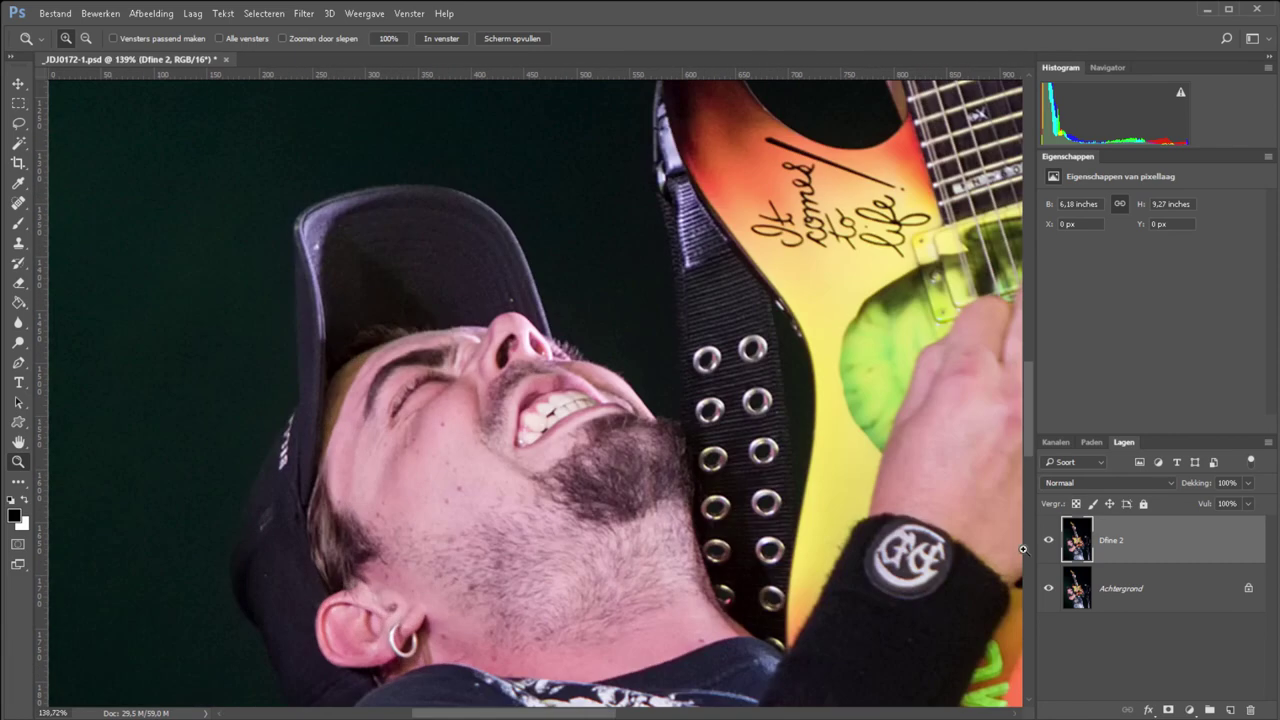
{"action": "left_click", "coordinate": [1048, 543]}
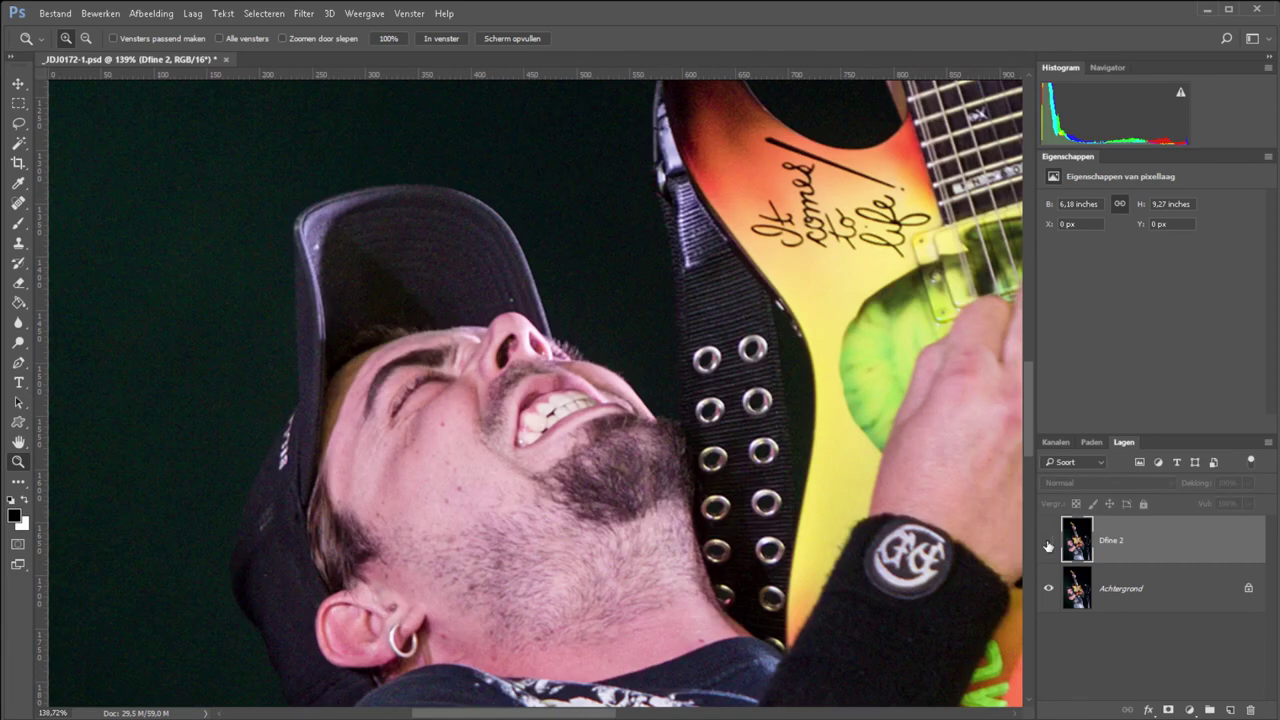
{"action": "left_click", "coordinate": [1048, 543]}
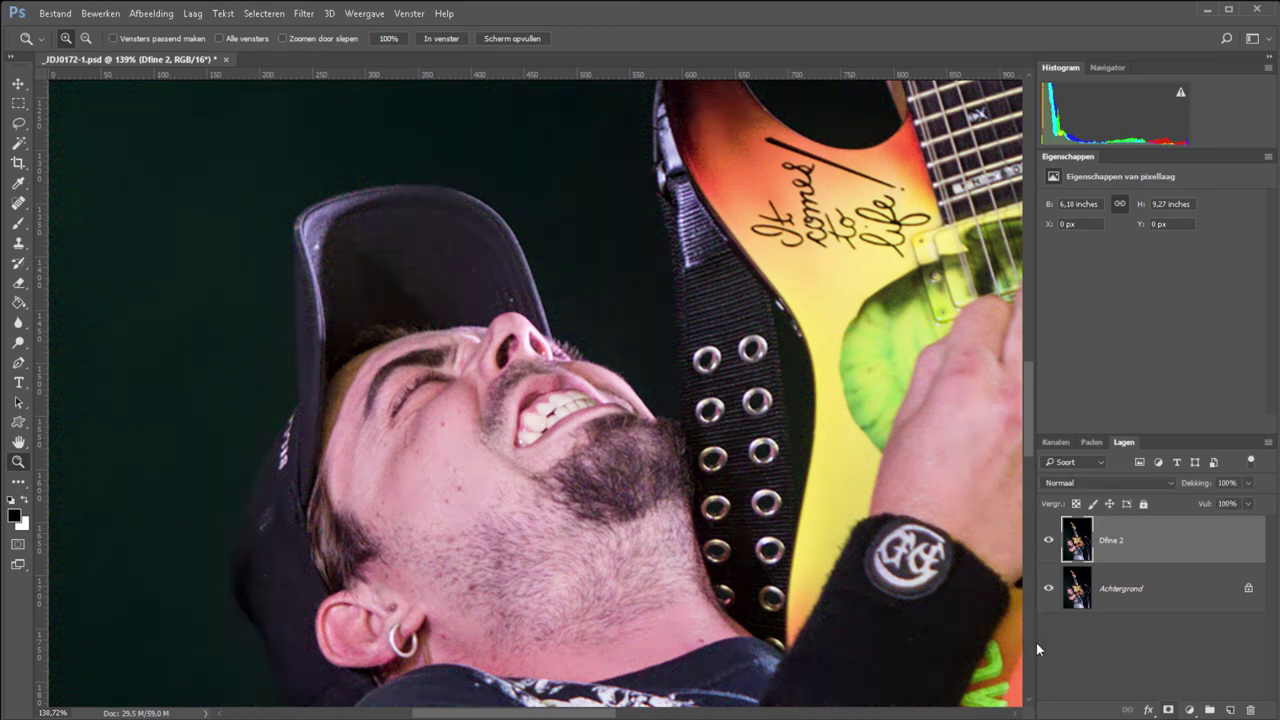
{"action": "left_click", "coordinate": [1168, 710]}
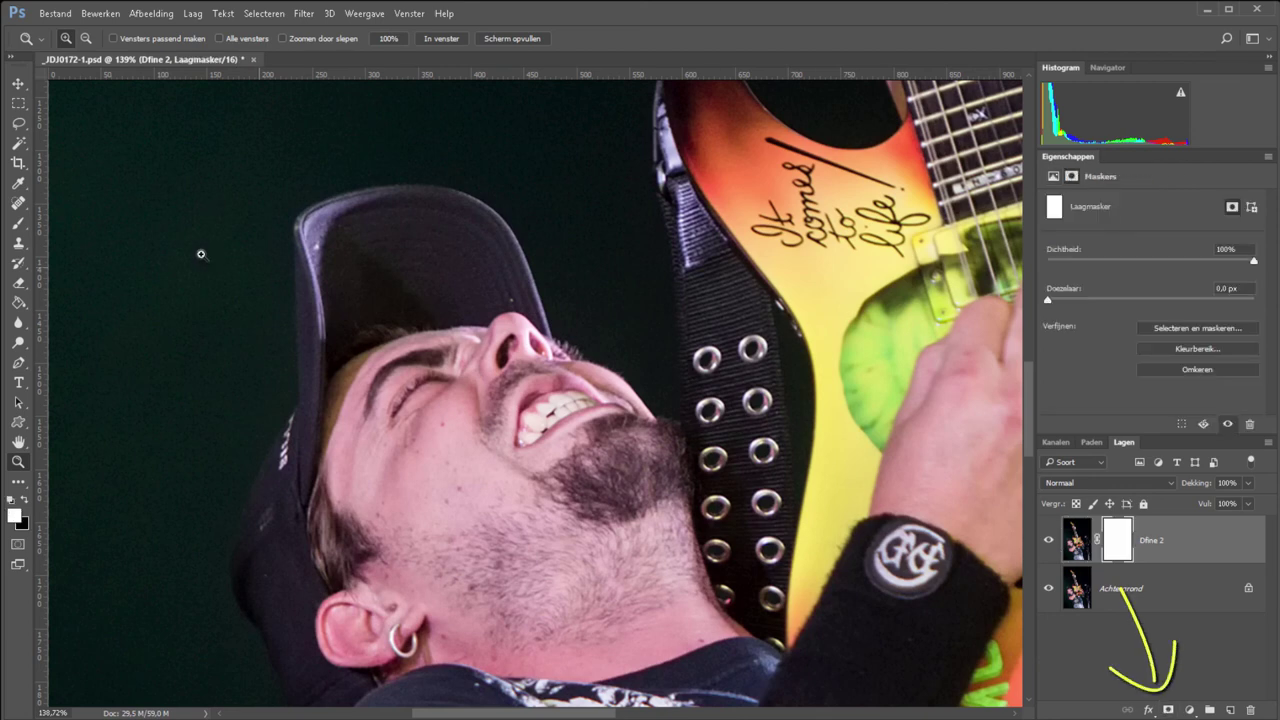
Brush black over the face in the Dfine 2 layer mask, then check the mask on its own.
{"action": "left_click", "coordinate": [19, 223]}
{"action": "left_click", "coordinate": [26, 500]}
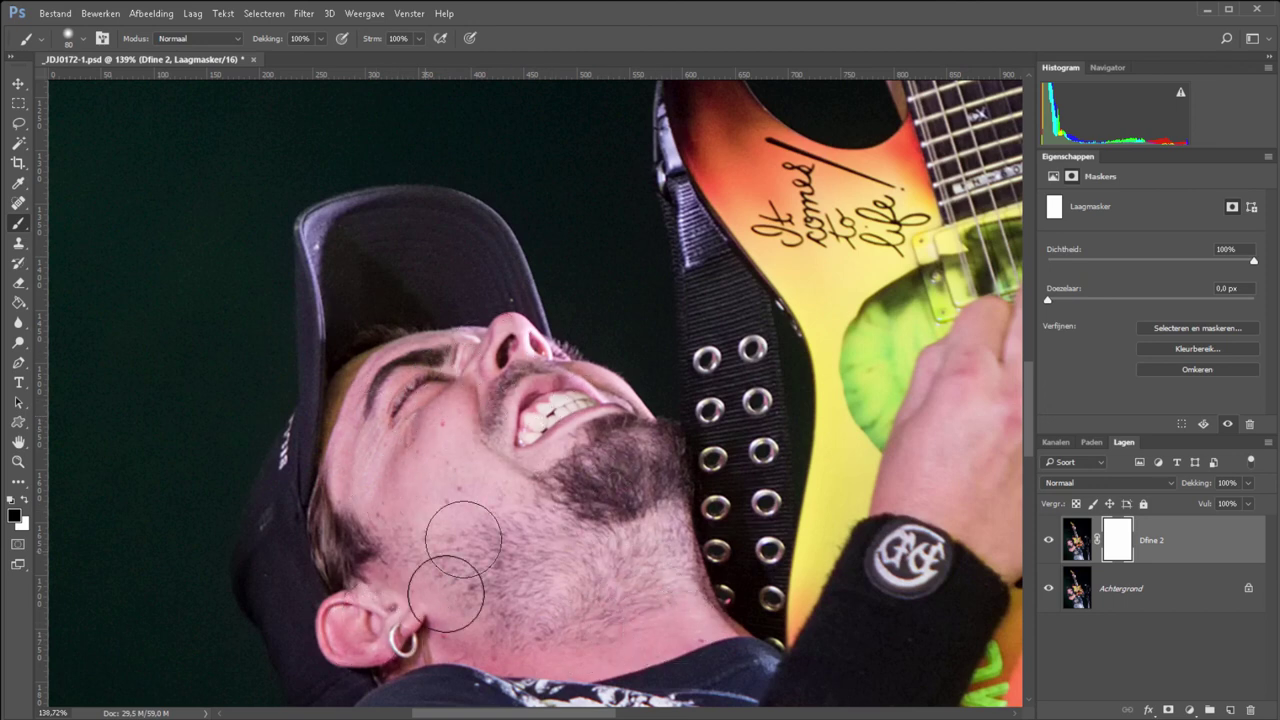
{"action": "left_click_drag", "start_coordinate": [567, 545], "coordinate": [491, 509]}
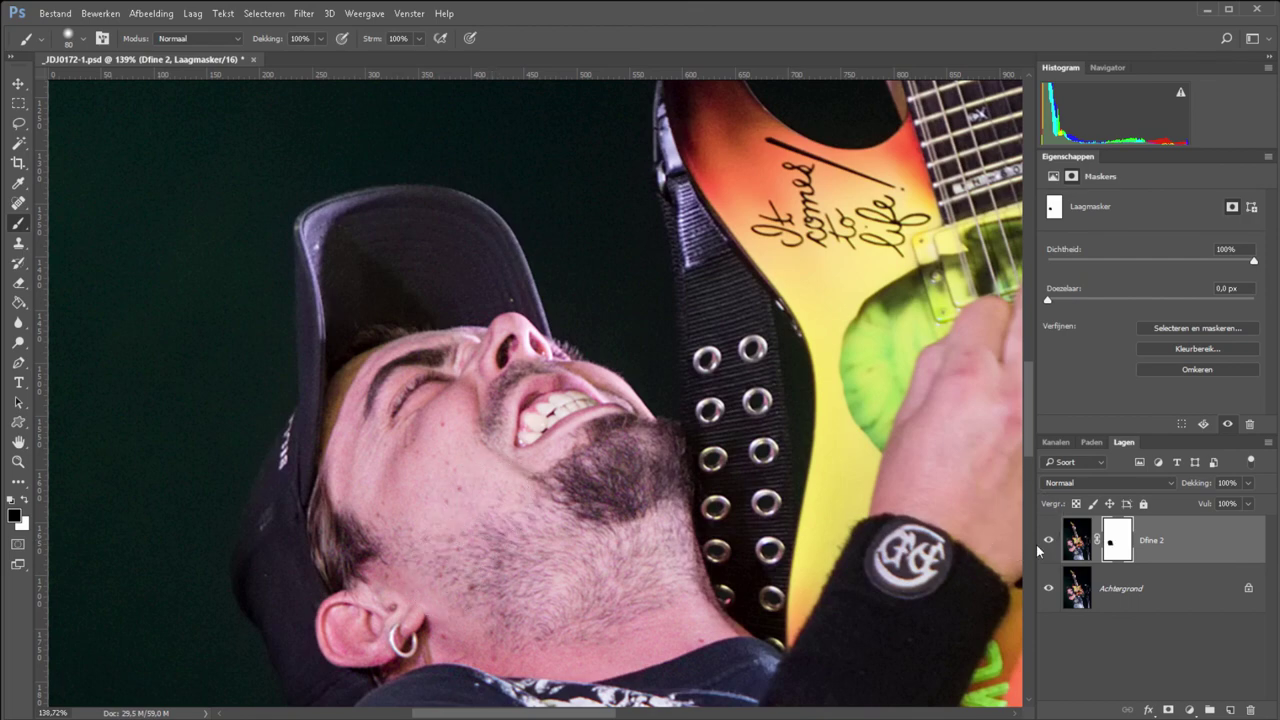
{"action": "left_click", "coordinate": [1117, 540], "text": "alt"}
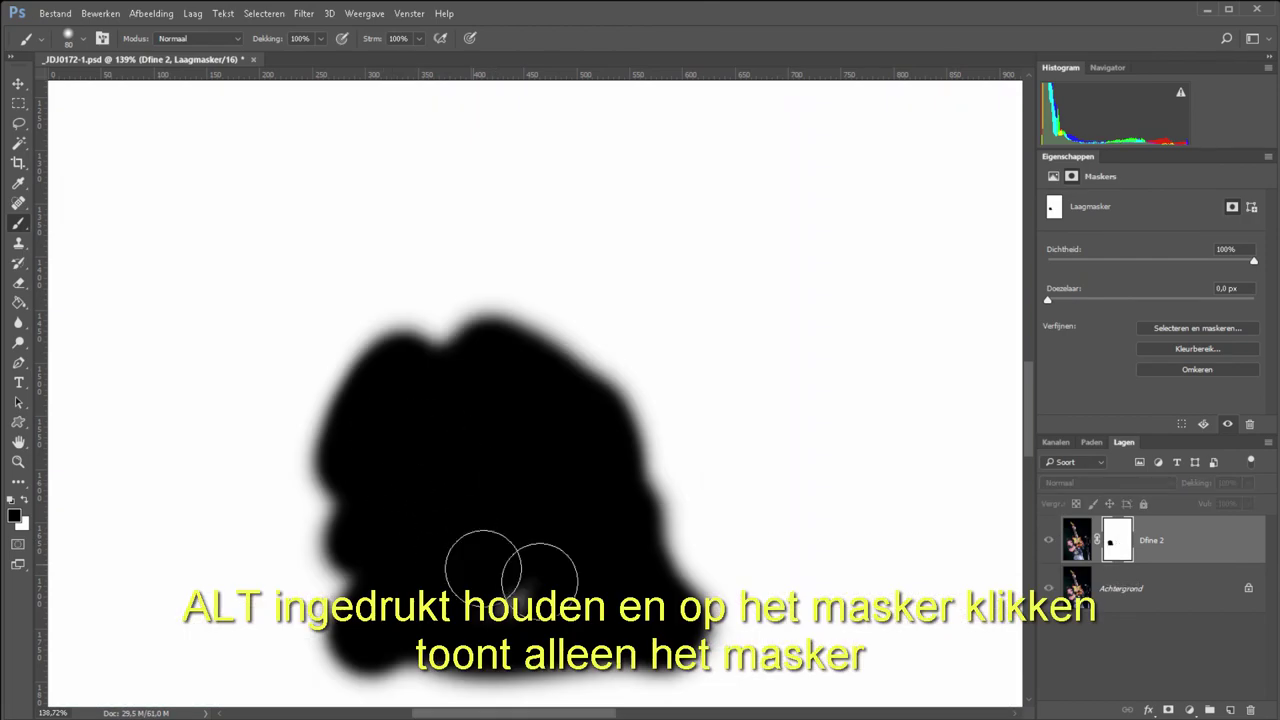
{"action": "left_click", "coordinate": [1117, 540], "text": "alt"}
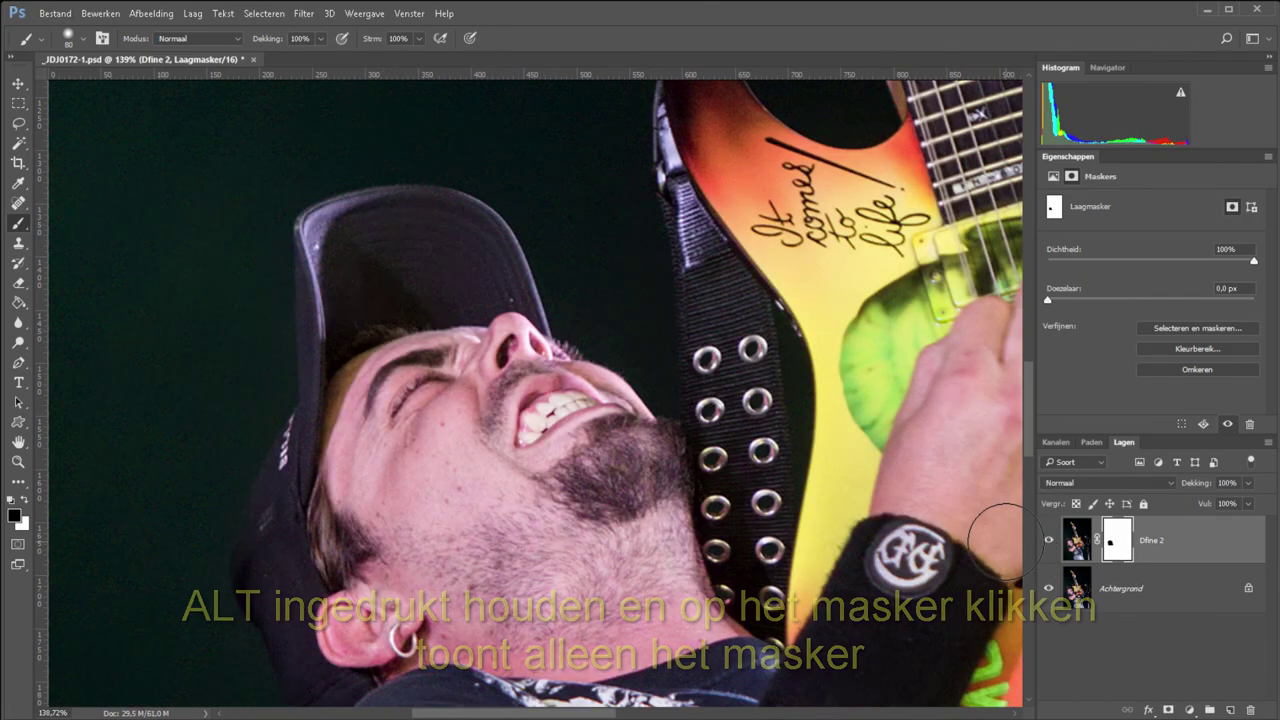